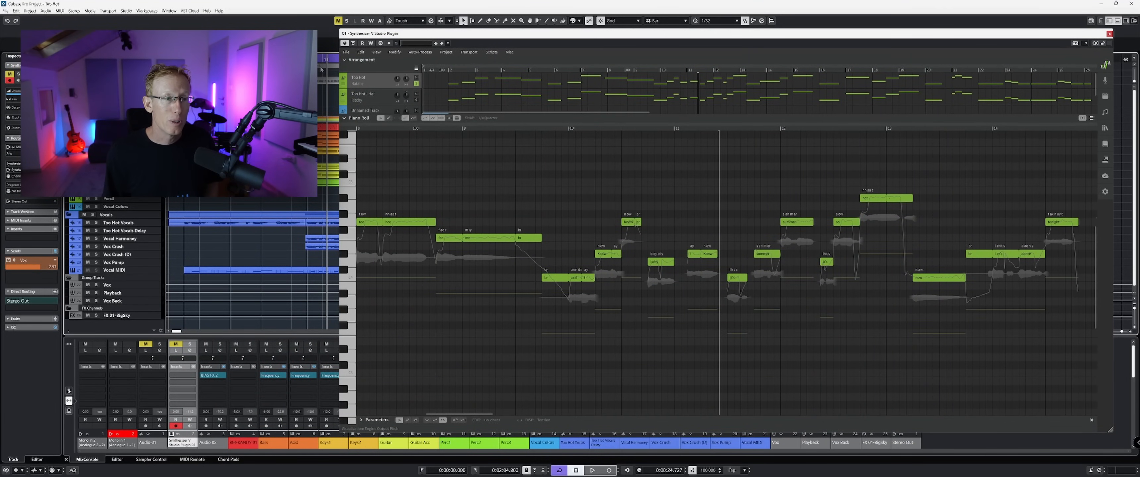
Solo the Synthesizer V vocal with the FX 01-BigSky channel's solo off, and play the opening vocal lines.
left_click_drag(320, 67, 183, 67)
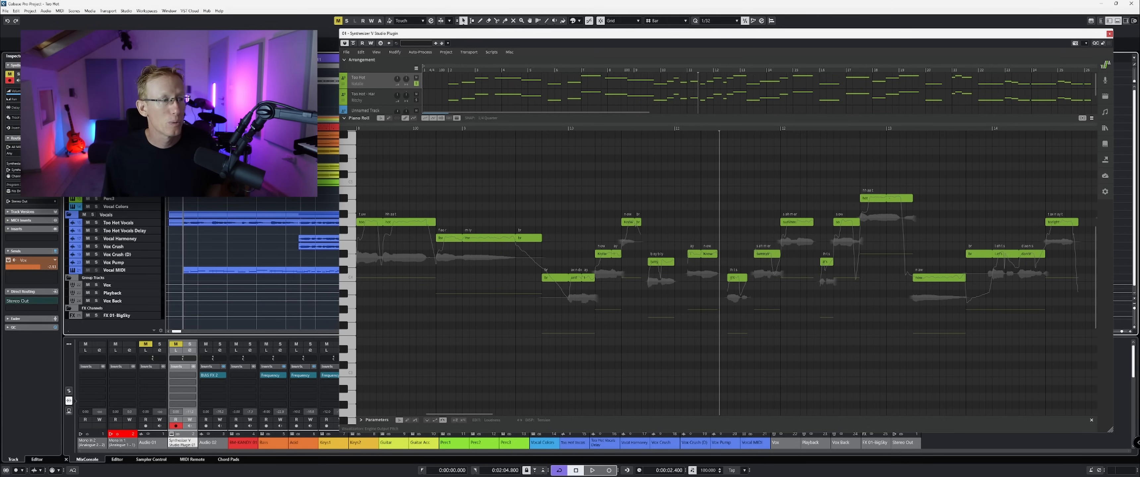
key("s")
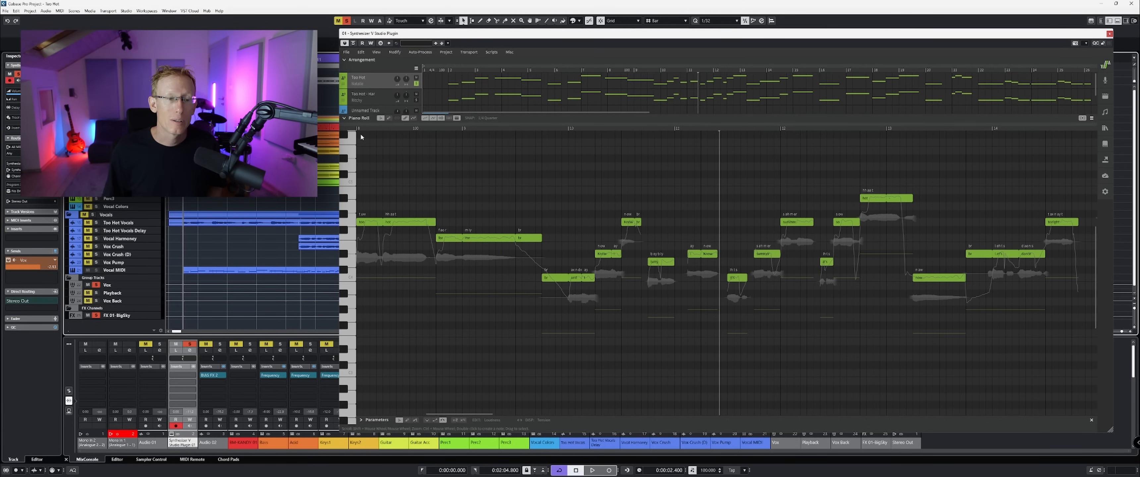
key("space")
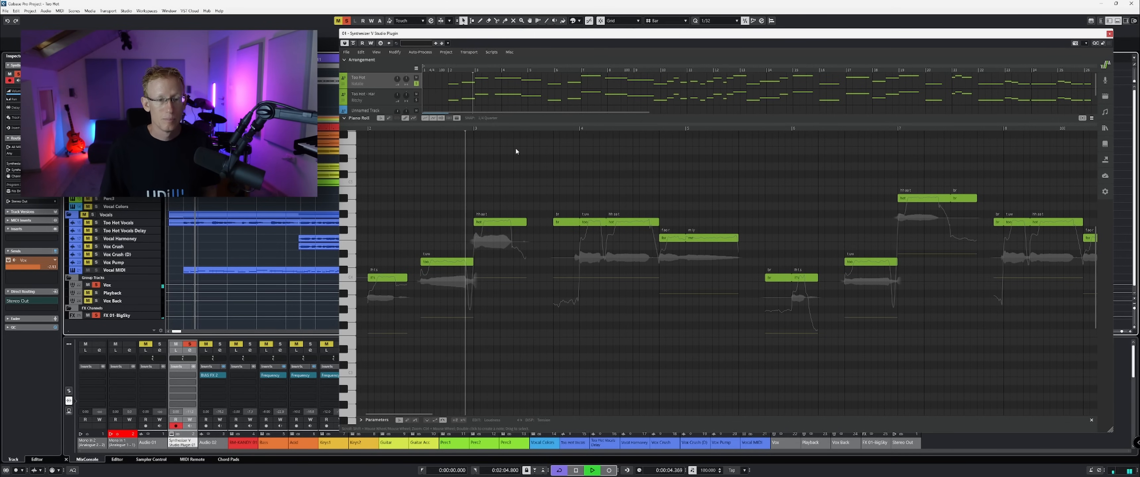
key("space")
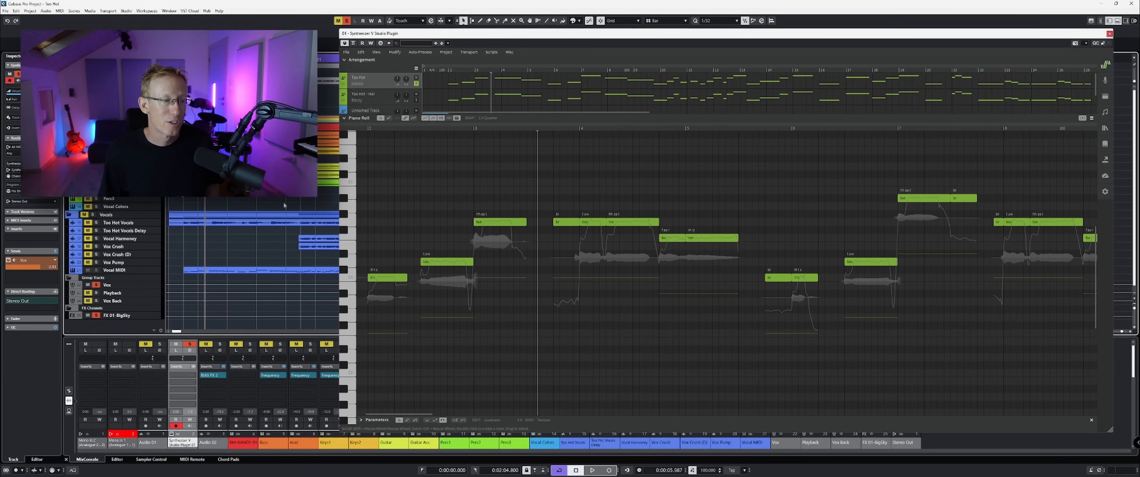
left_click(96, 315)
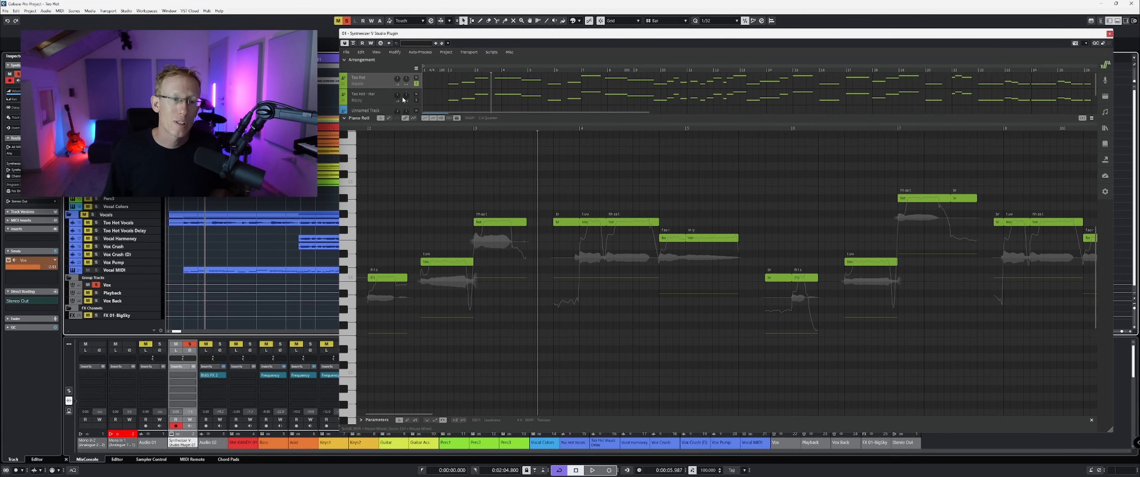
key("space")
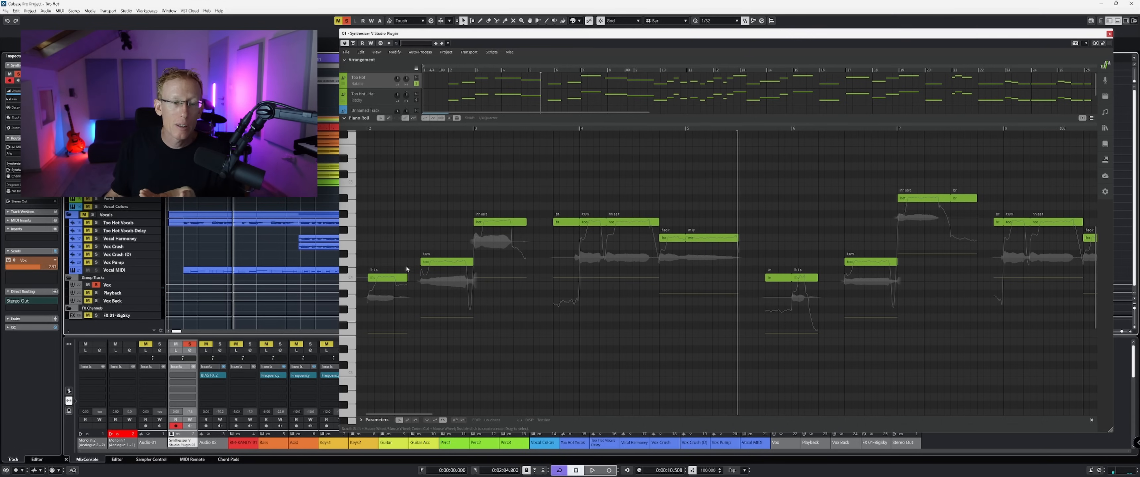
Replace the lyric of the note at the start of bar 3 with another word and play back the phrase.
left_click(490, 224)
double_click(489, 224)
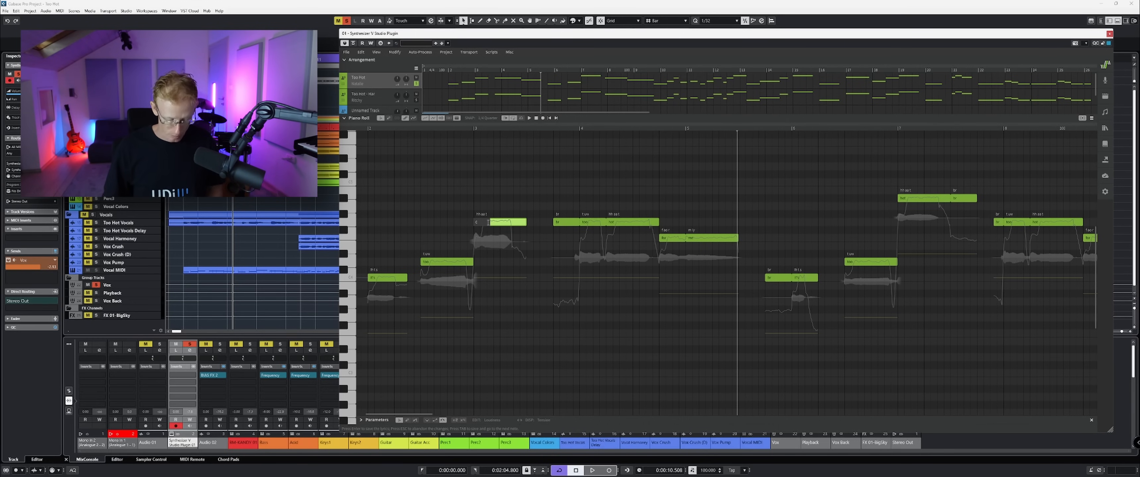
key("Return")
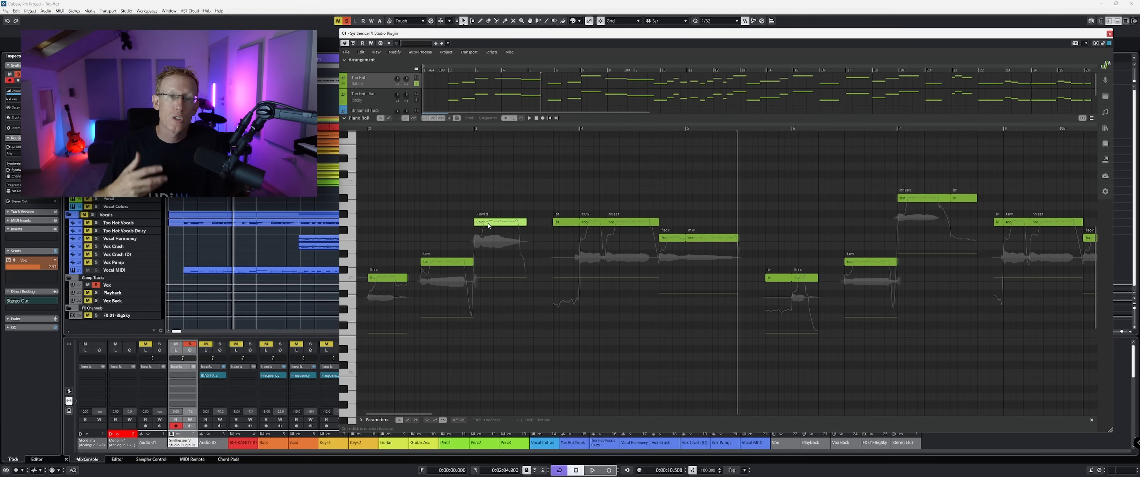
left_click(473, 128)
key("space")
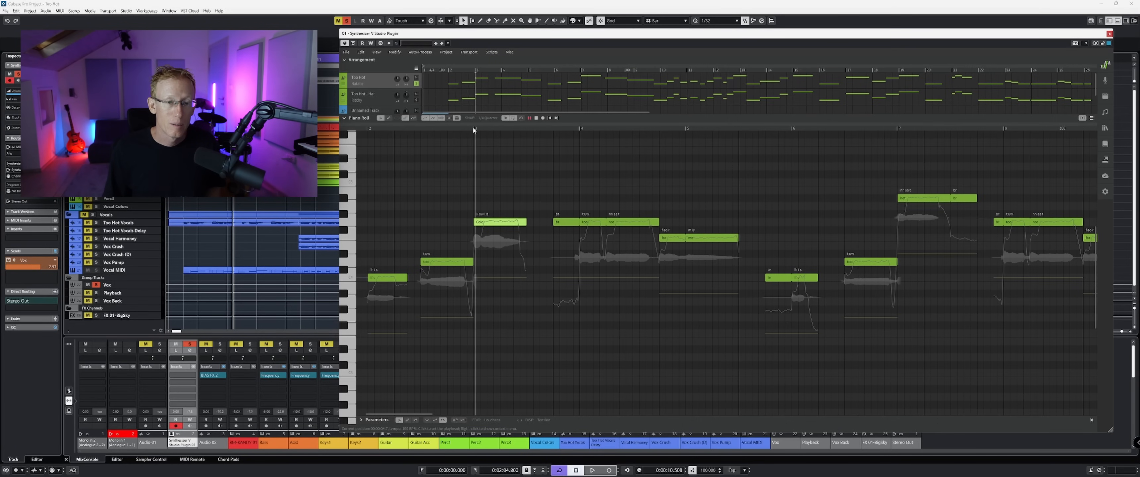
key("space")
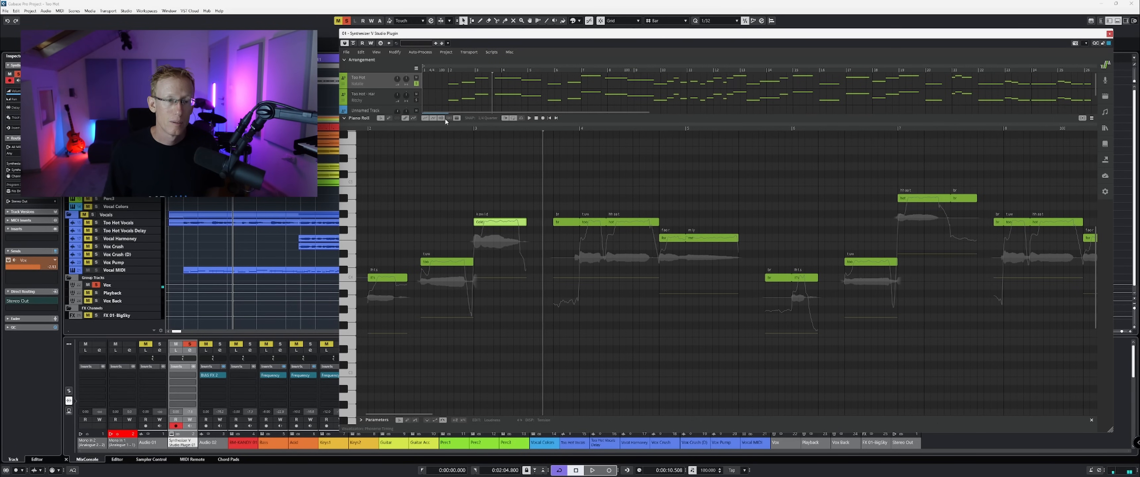
left_click(423, 70)
key("space")
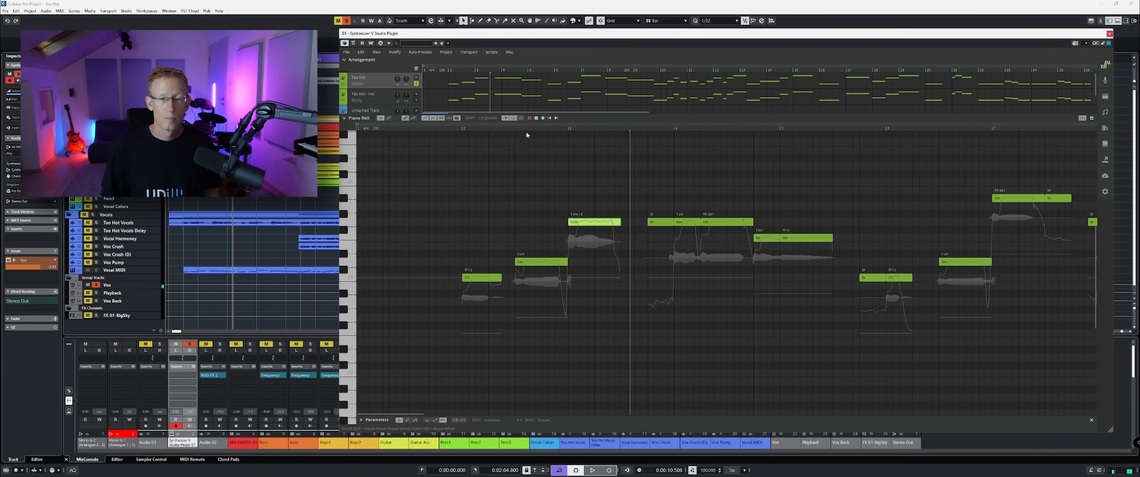
key("space")
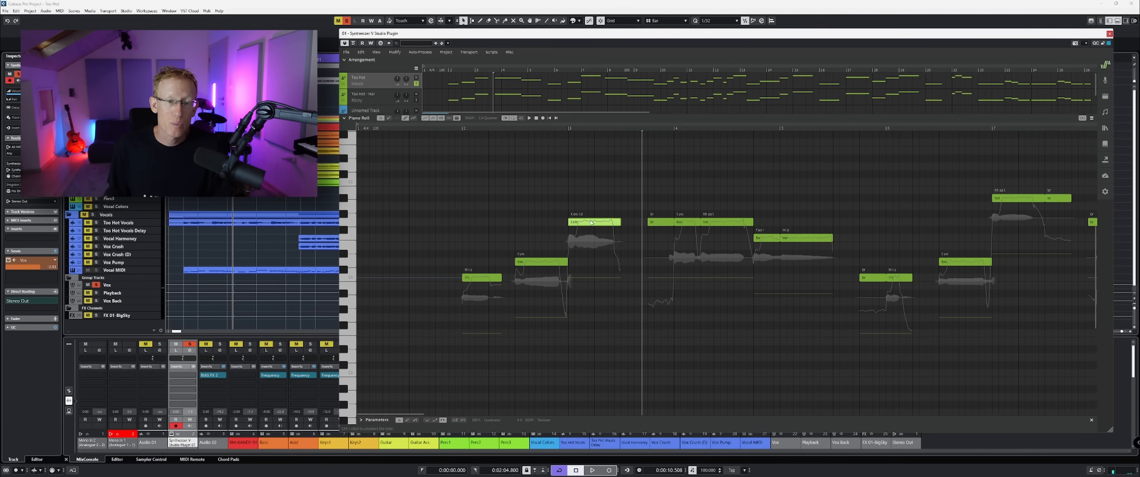
Raise the note at the start of bar 3 by three semitones and play back the phrase.
left_click_drag(587, 222, 588, 202)
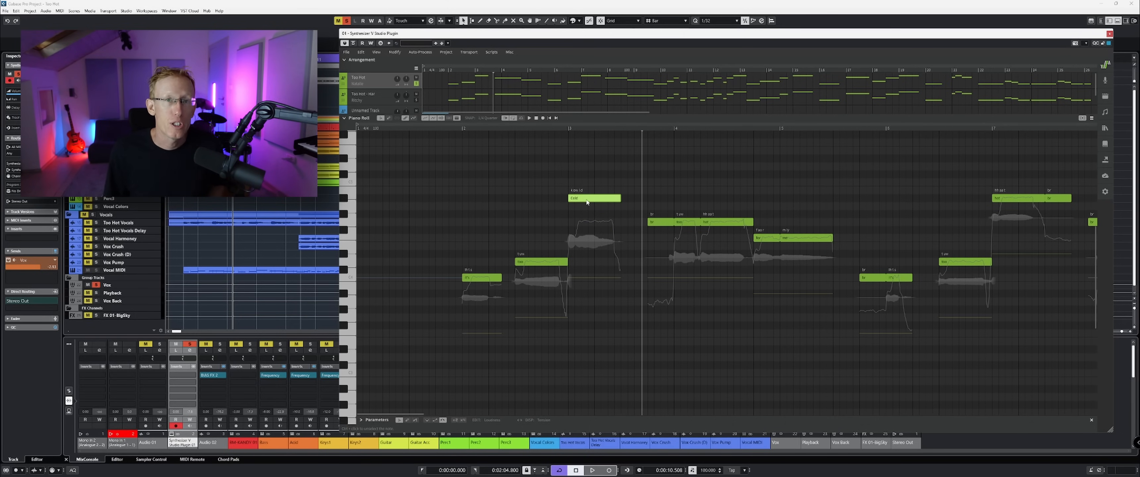
left_click(446, 128)
key("space")
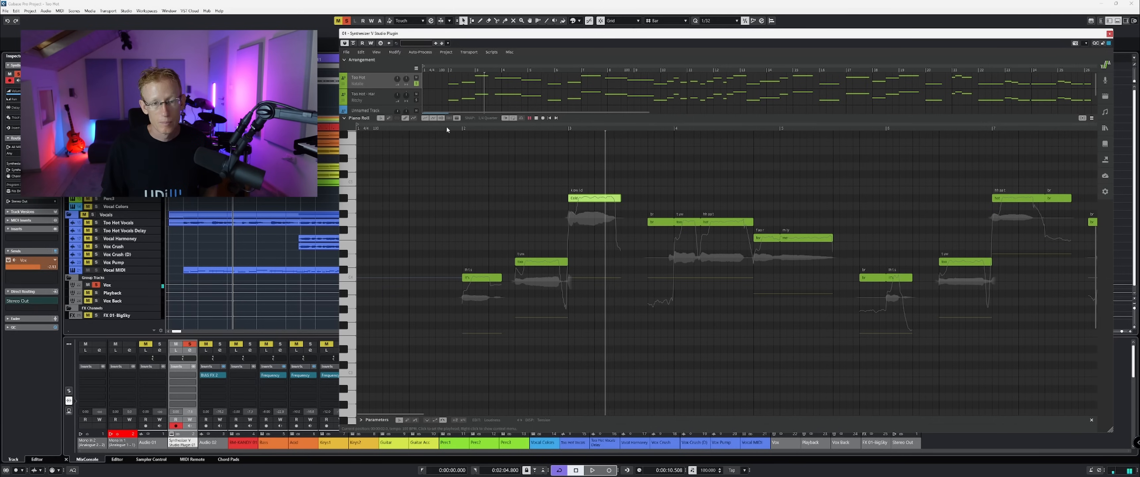
key("space")
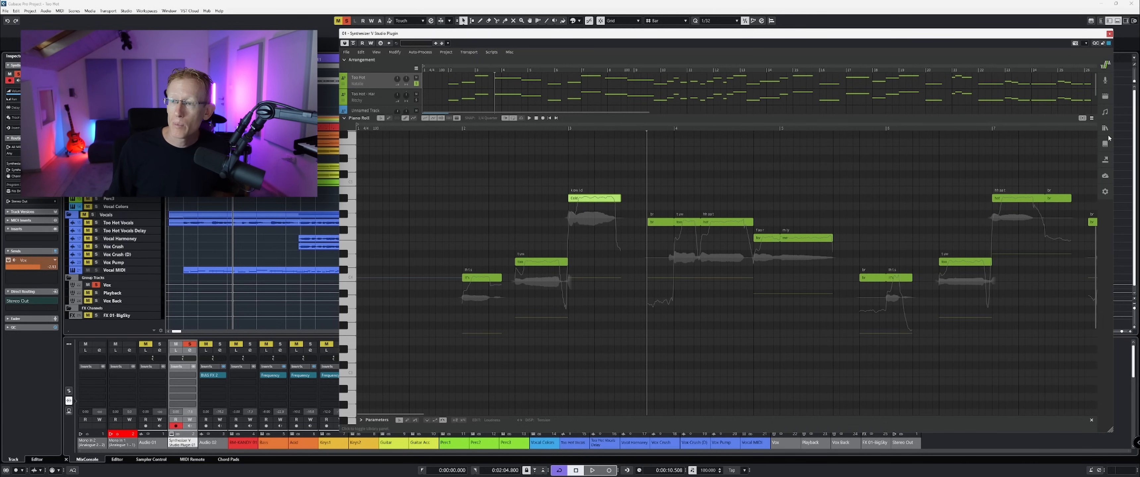
Switch the track's voice database to Kevin and play the phrase from its beginning.
left_click(1105, 81)
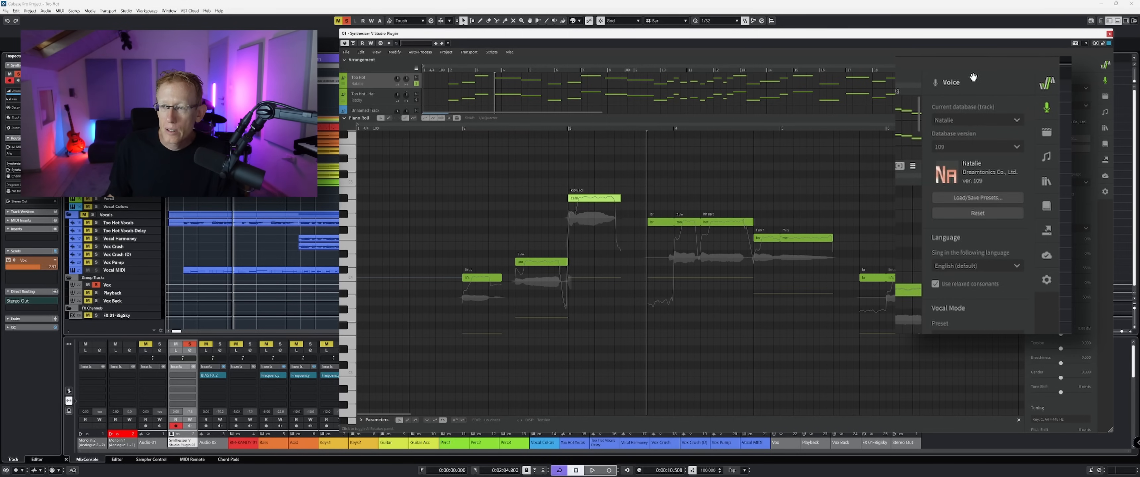
left_click(953, 120)
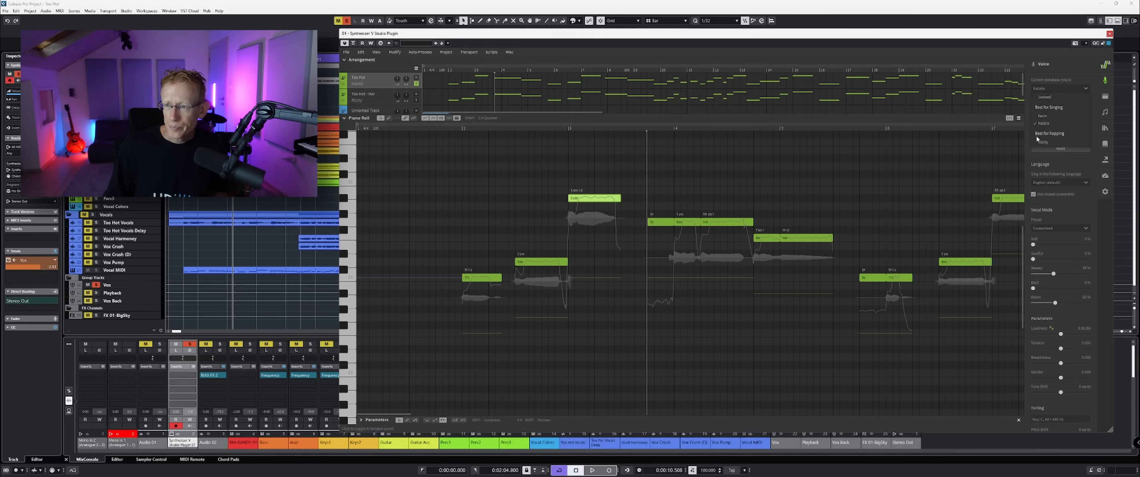
left_click(1053, 117)
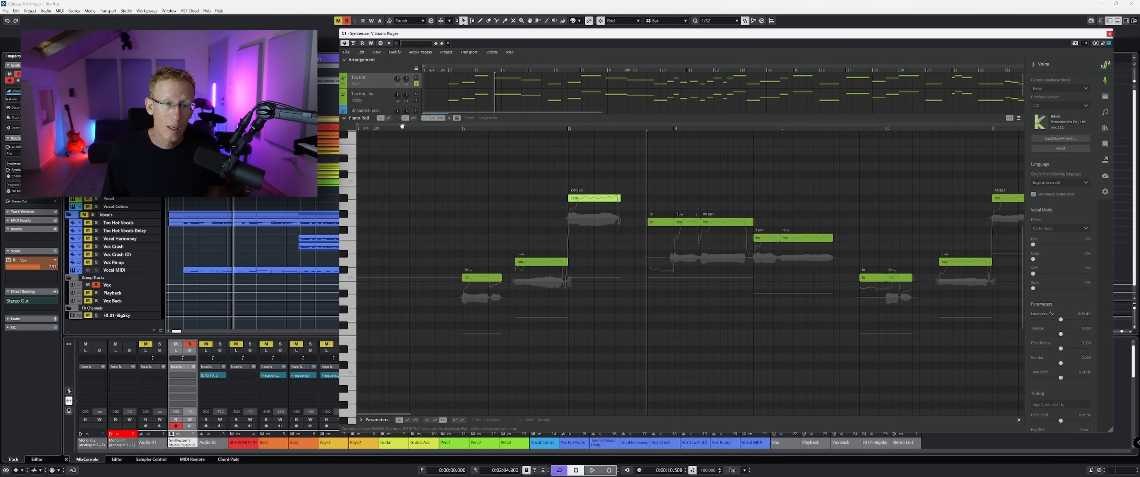
left_click(448, 129)
key("space")
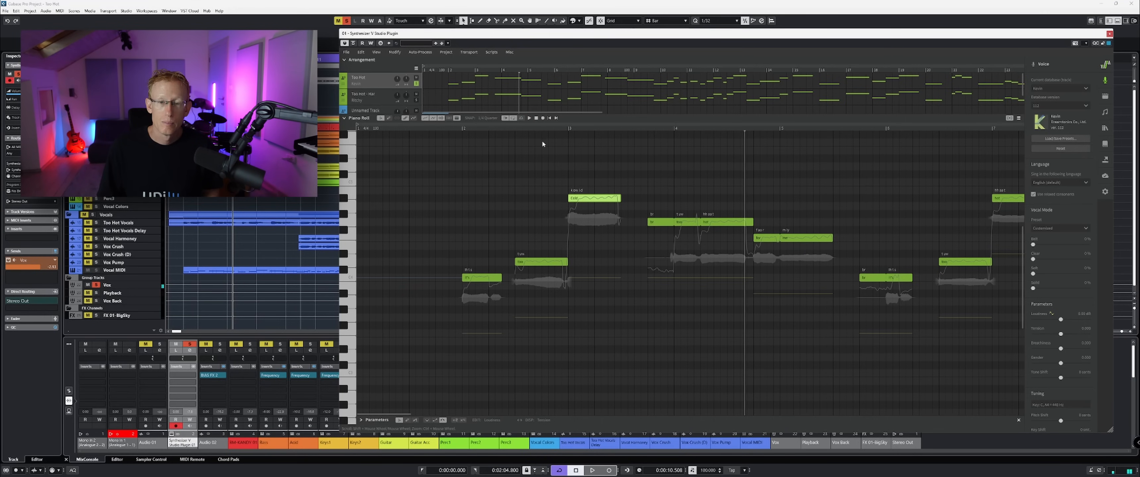
Change the bar 3 note's lyric back to its original word and play back the phrase.
double_click(584, 201)
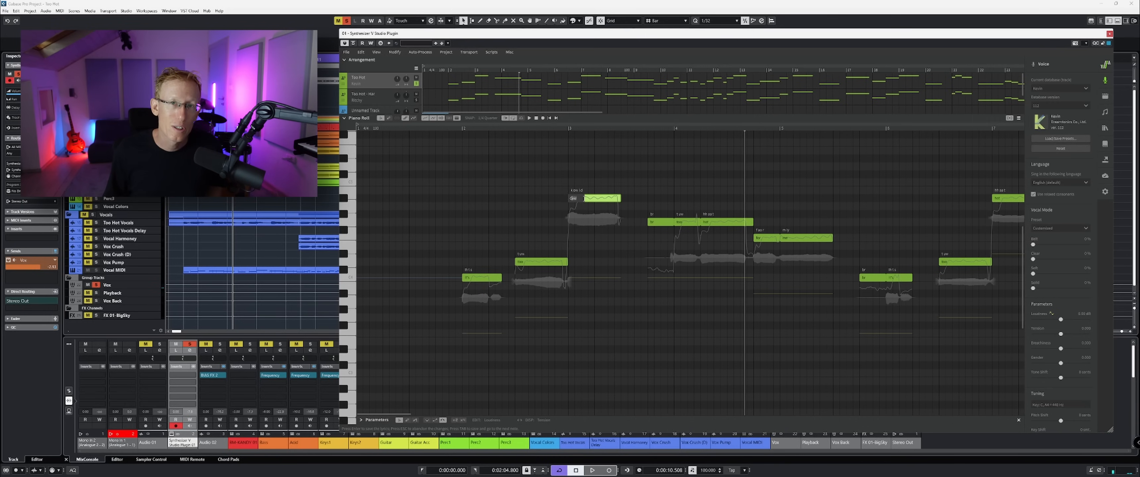
type("c")
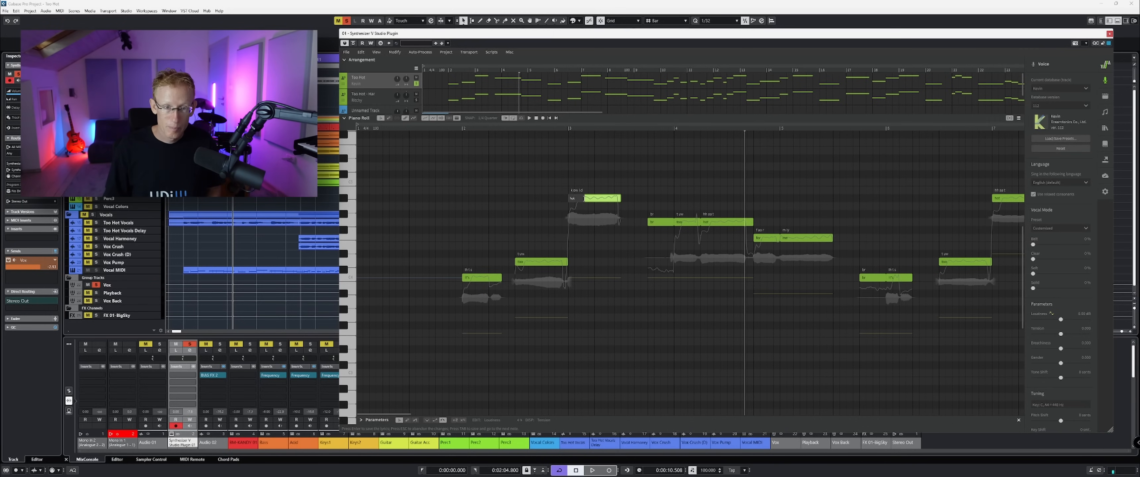
key("Return")
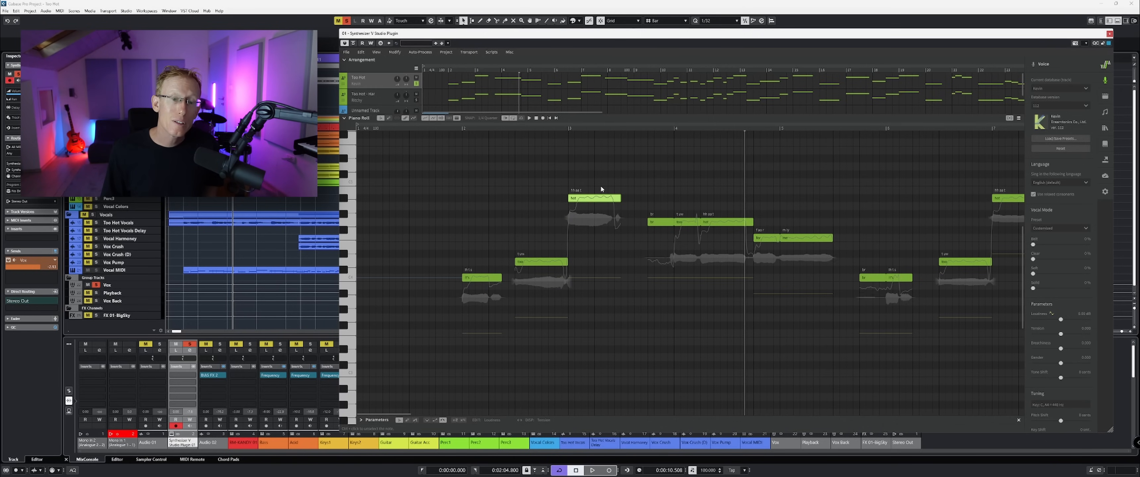
left_click(487, 129)
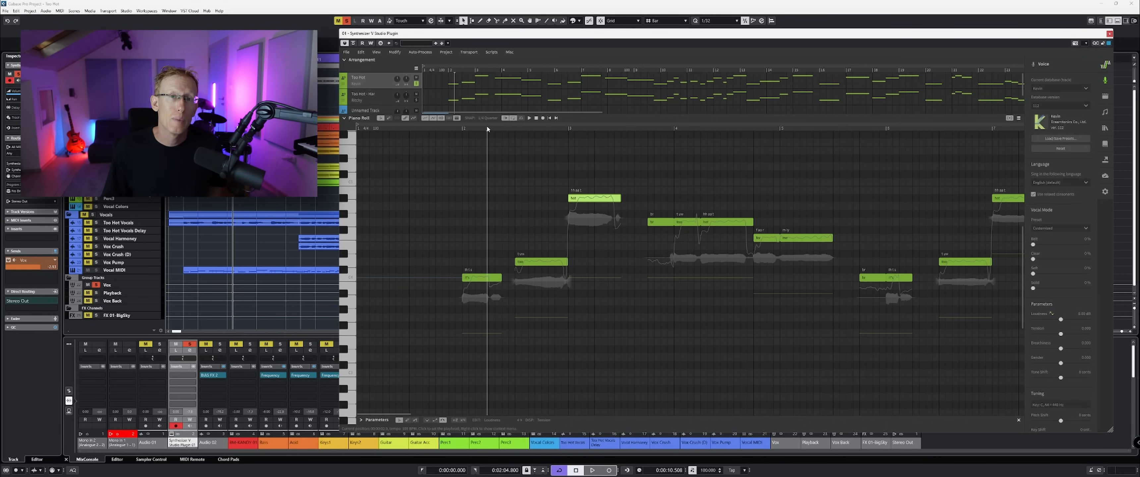
key("space")
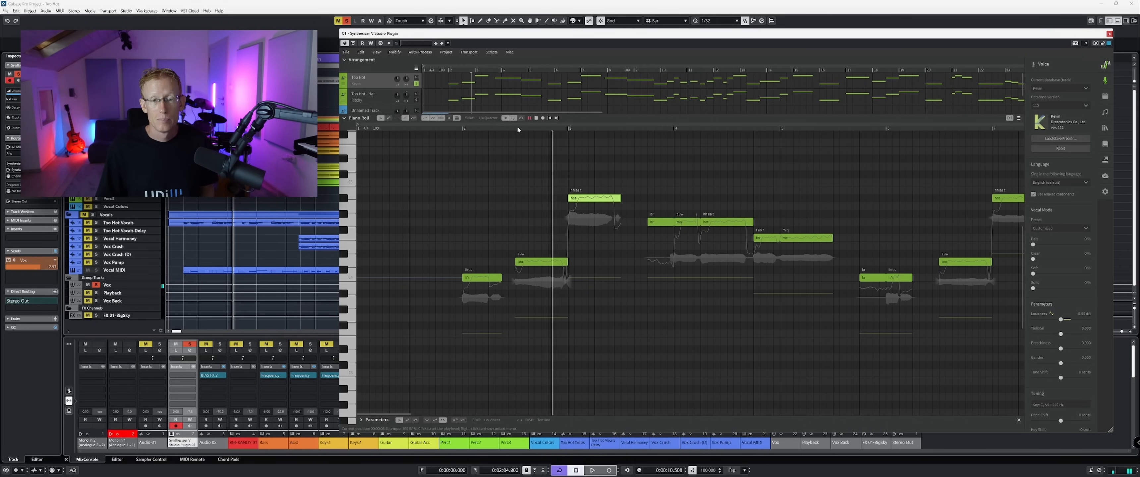
key("space")
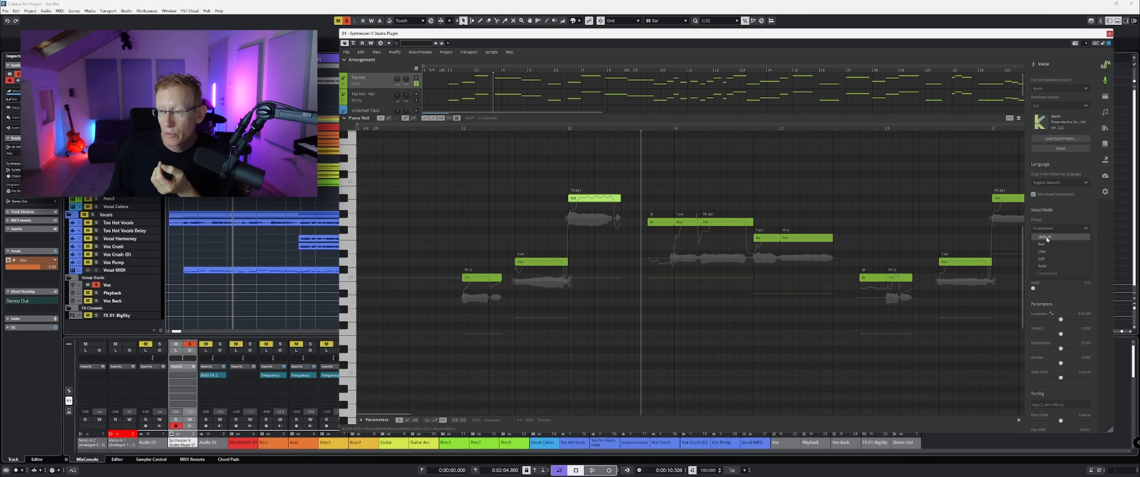
Audition the Clear vocal mode preset on the phrase, and switch the preset to Soft.
left_click(1055, 228)
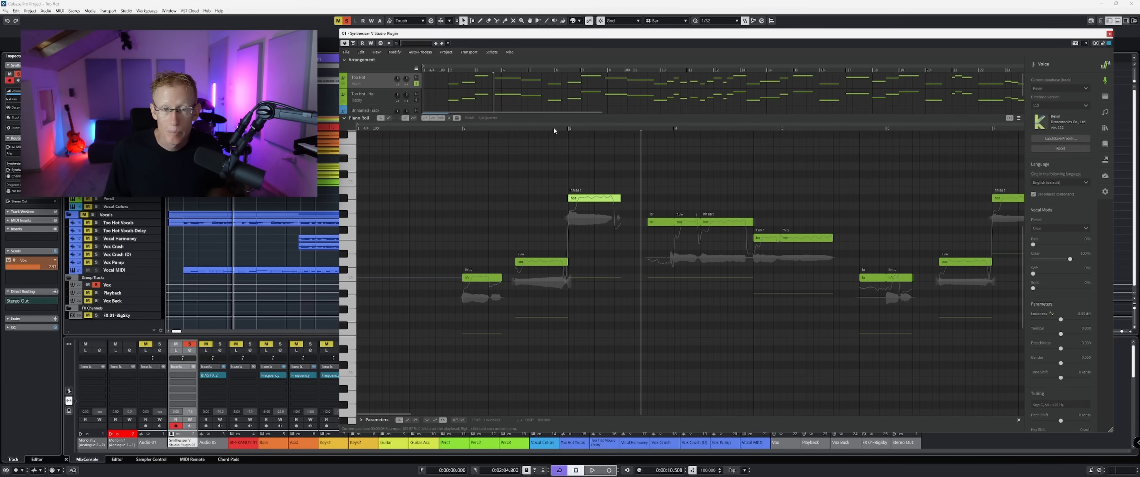
left_click(522, 129)
key("space")
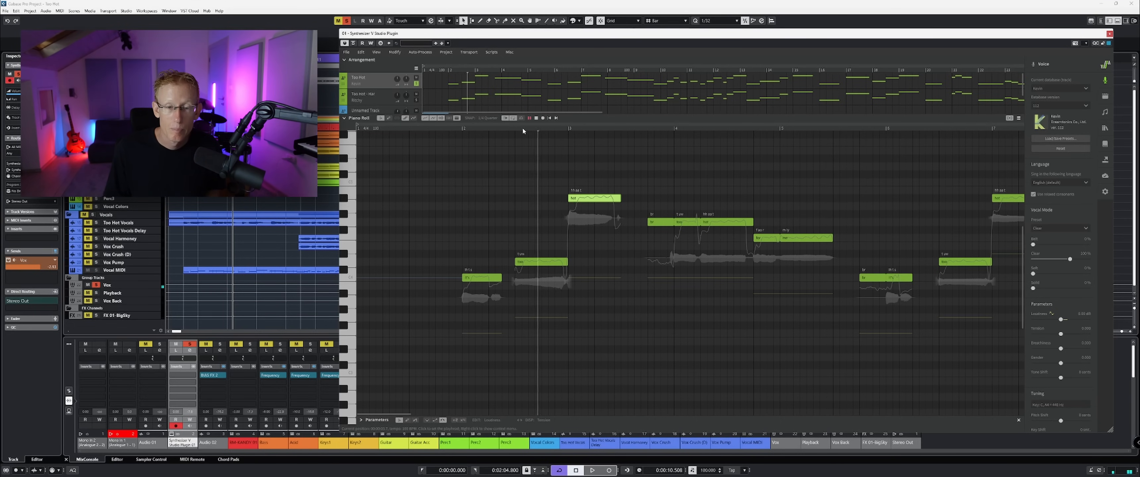
left_click(1055, 226)
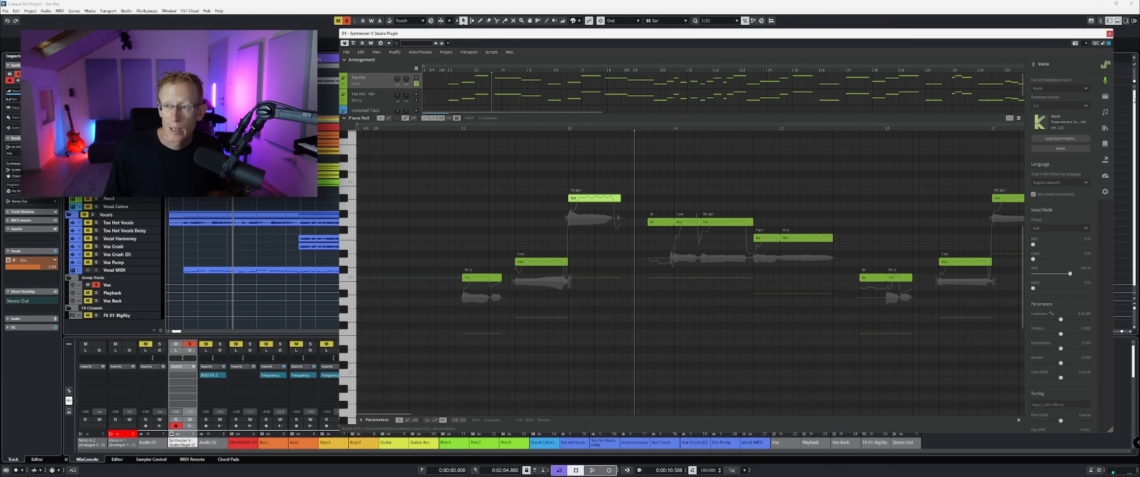
Set the voice database back to Natalie and play the phrase from bar 2.
left_click(1063, 88)
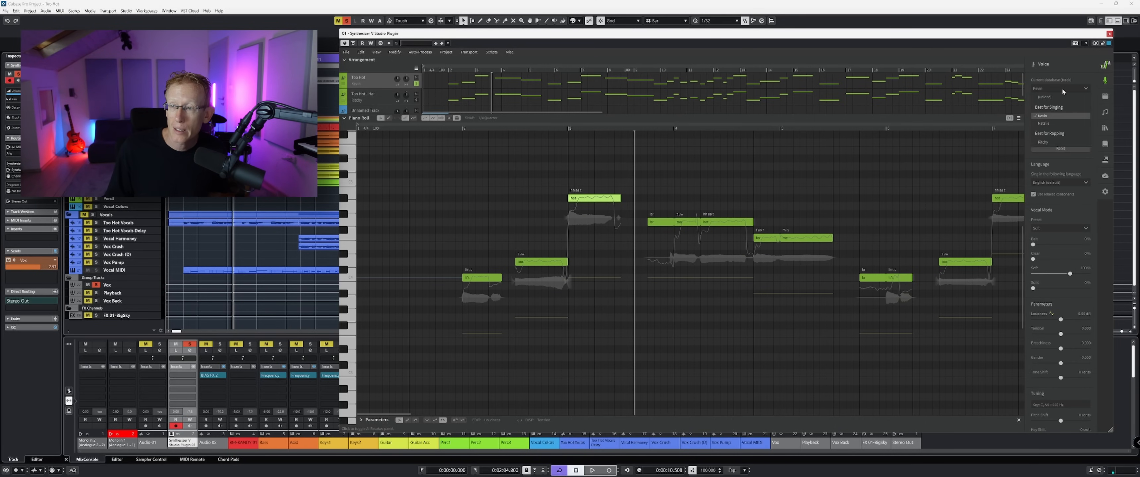
left_click(1056, 122)
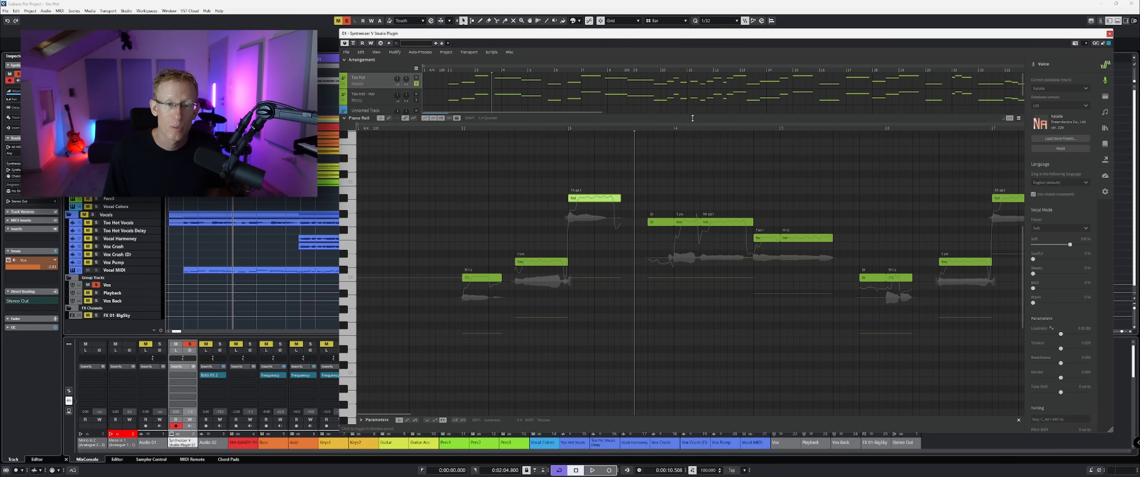
left_click_drag(547, 125, 468, 128)
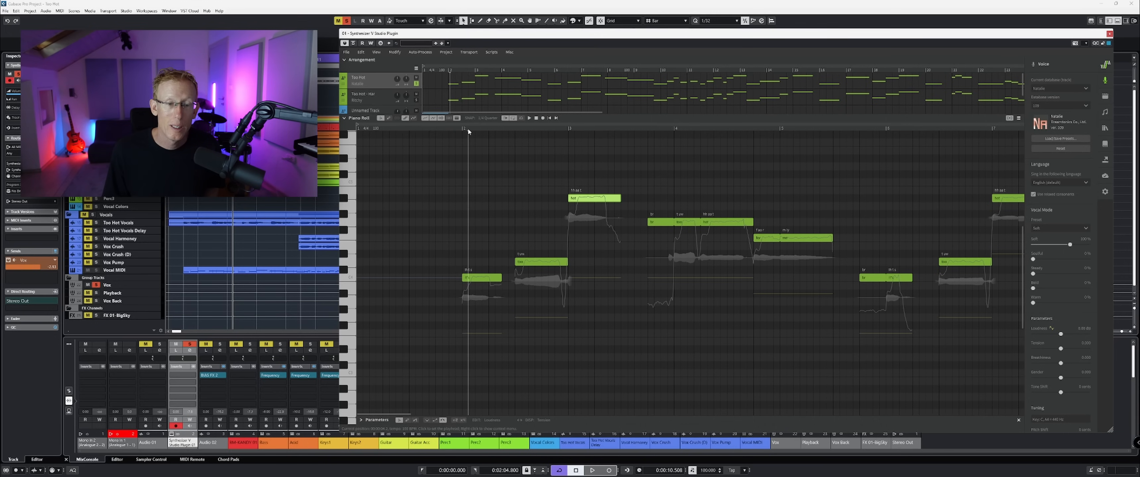
key("space")
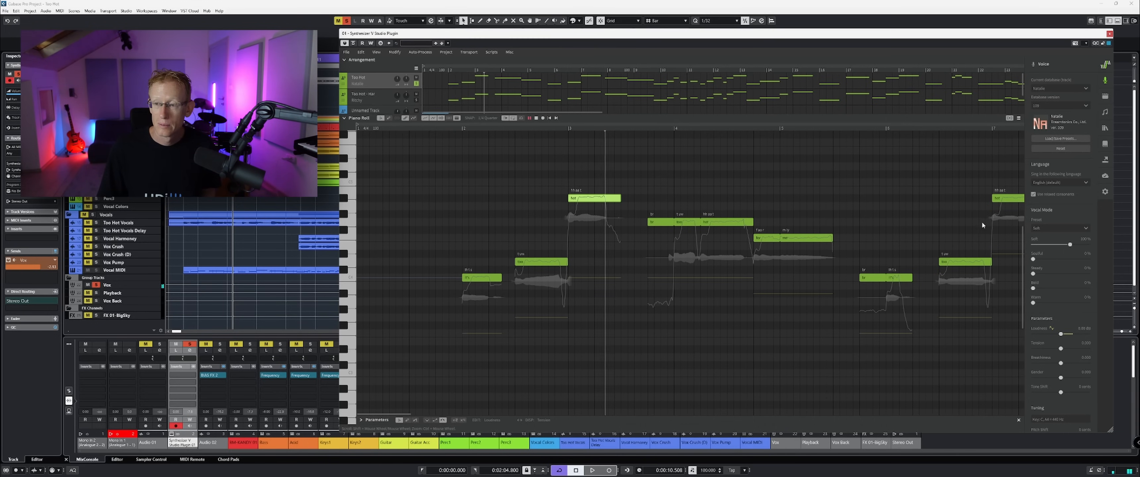
key("space")
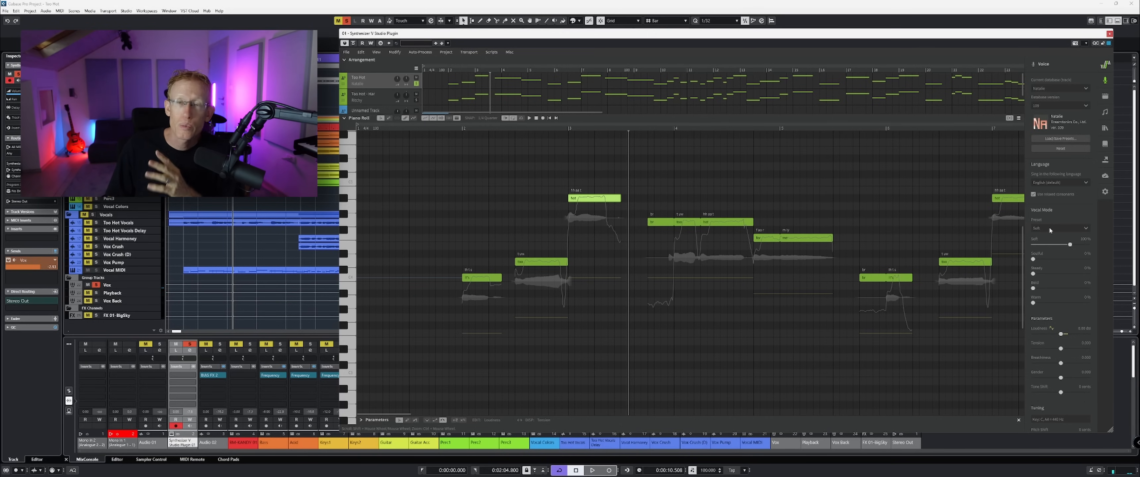
Set the Natalie voice's vocal mode preset to Steady.
left_click(1049, 226)
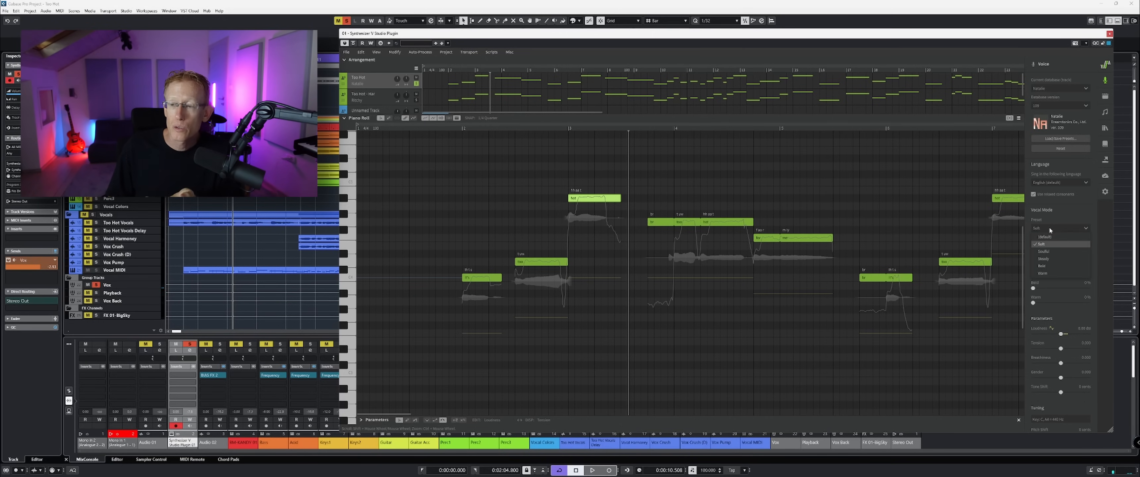
left_click(1052, 258)
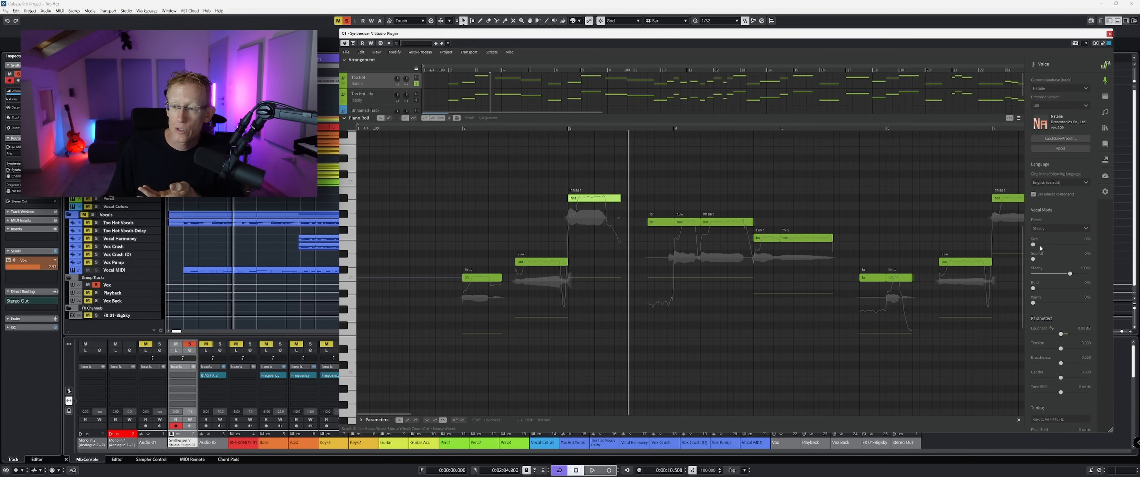
Blend moderate amounts of the Soft and Bold vocal modes into the Steady setting, and play the phrase from bar 2.
left_click_drag(1033, 244, 1050, 245)
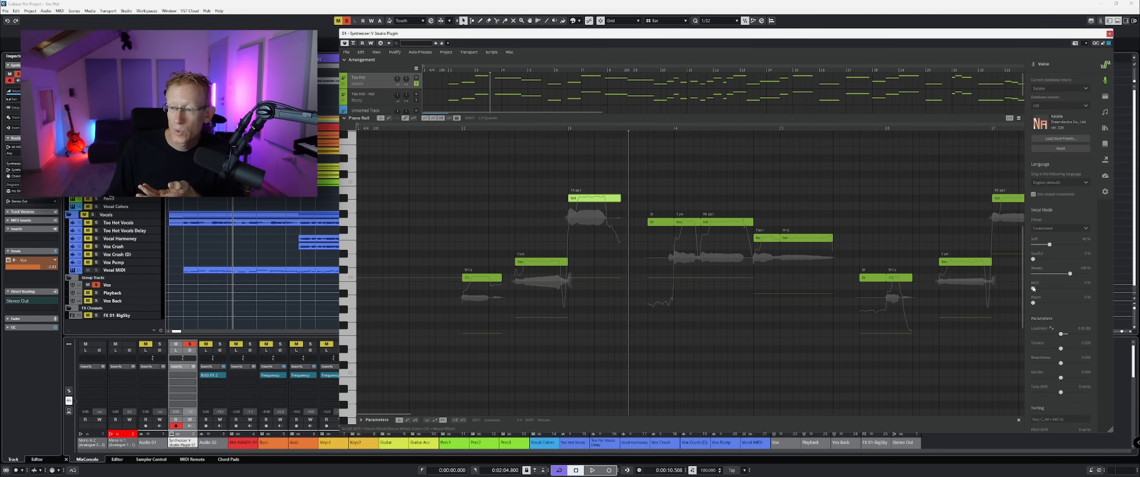
left_click_drag(1033, 289, 1049, 289)
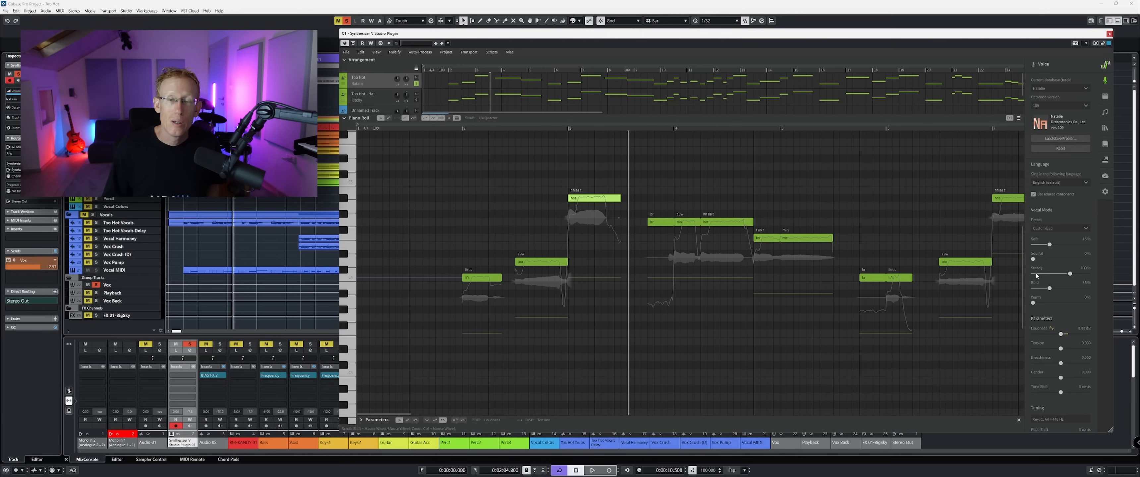
scroll(1097, 322, "down", 5)
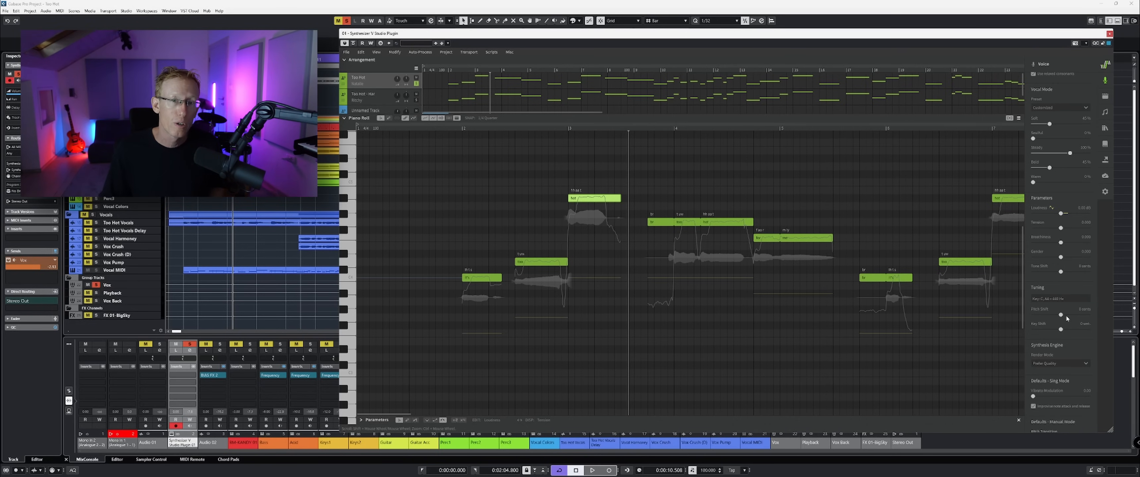
left_click(458, 125)
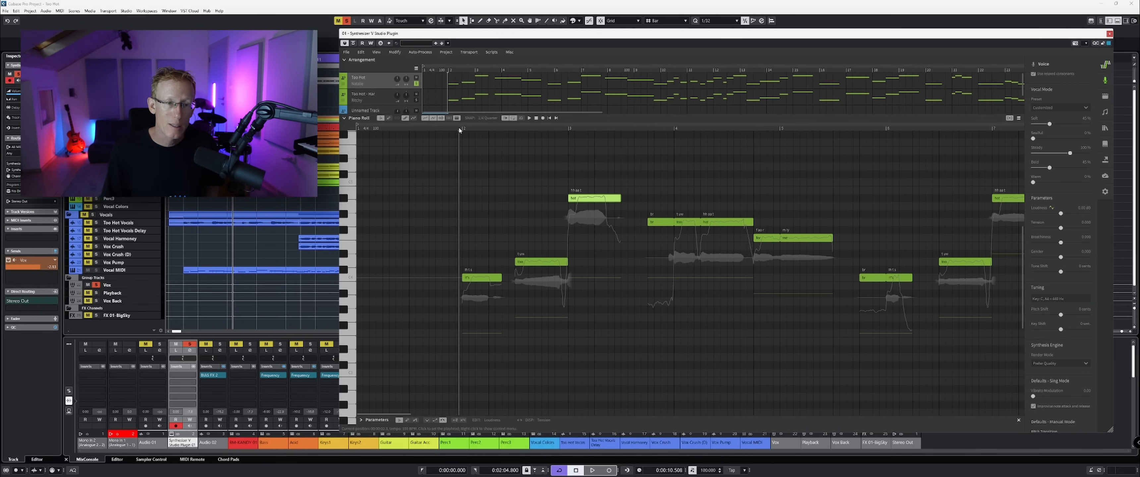
key("space")
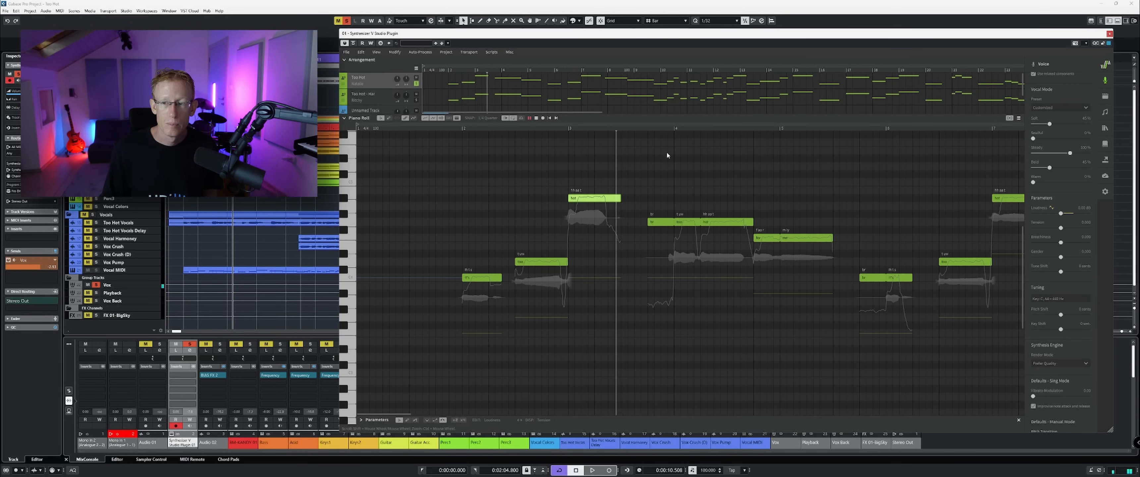
key("space")
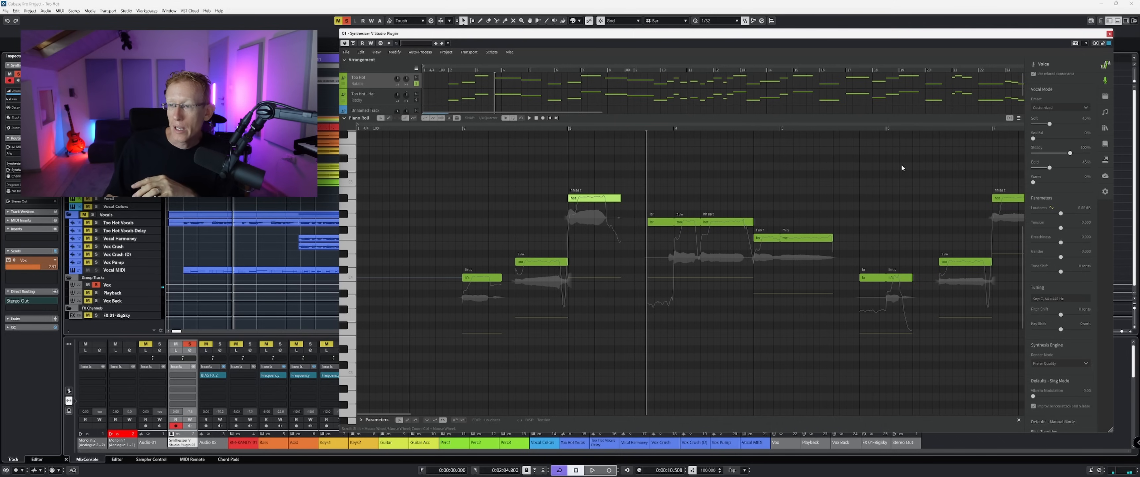
Increase the default vibrato start time in the voice's manual-mode settings, and play back the phrase.
scroll(1037, 231, "down", 3)
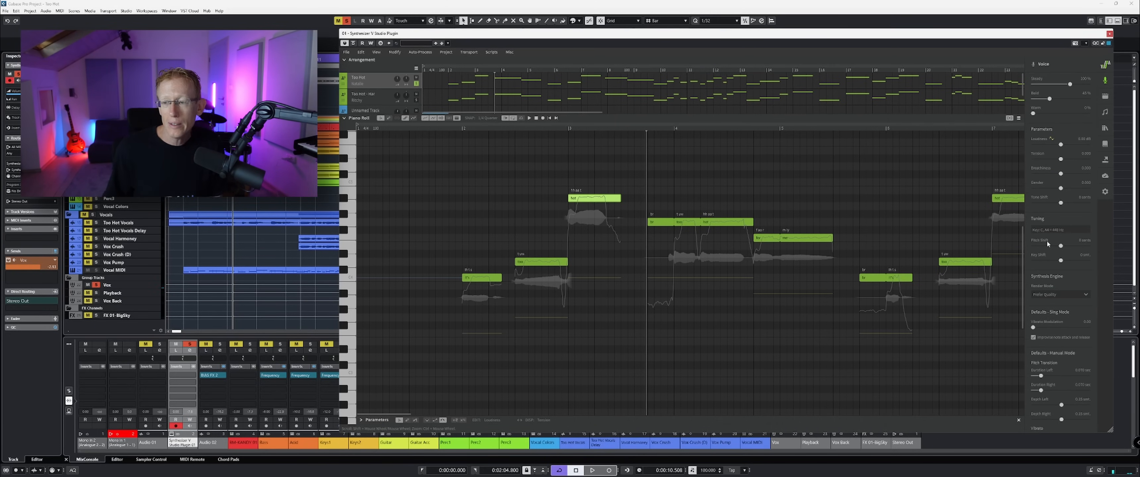
scroll(1046, 240, "down", 1)
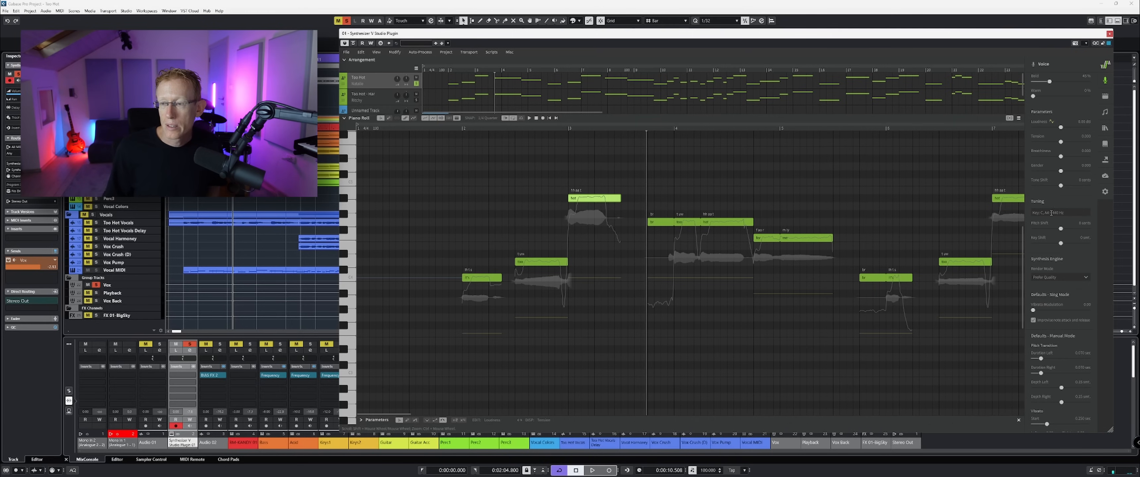
scroll(1052, 208, "up", 1)
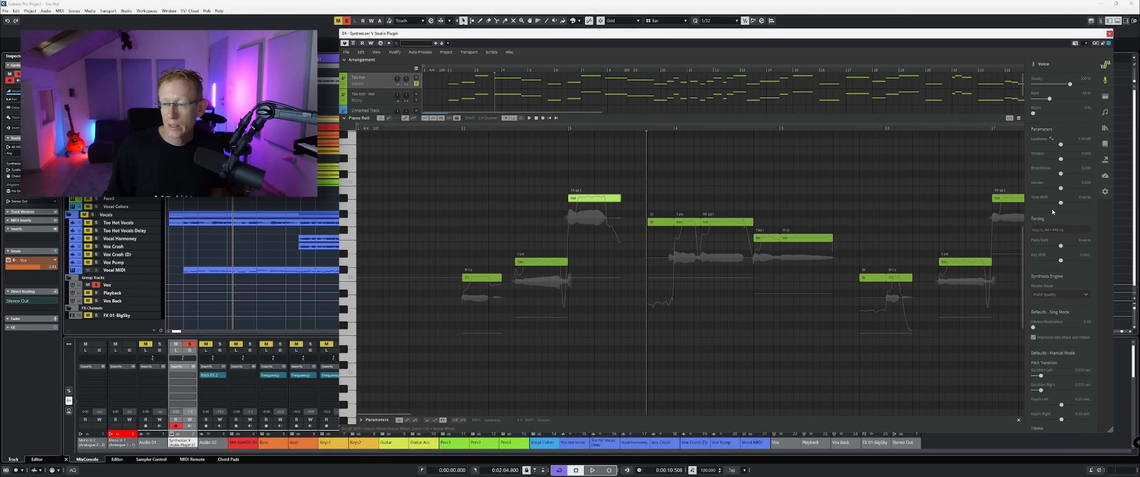
scroll(1052, 212, "down", 1)
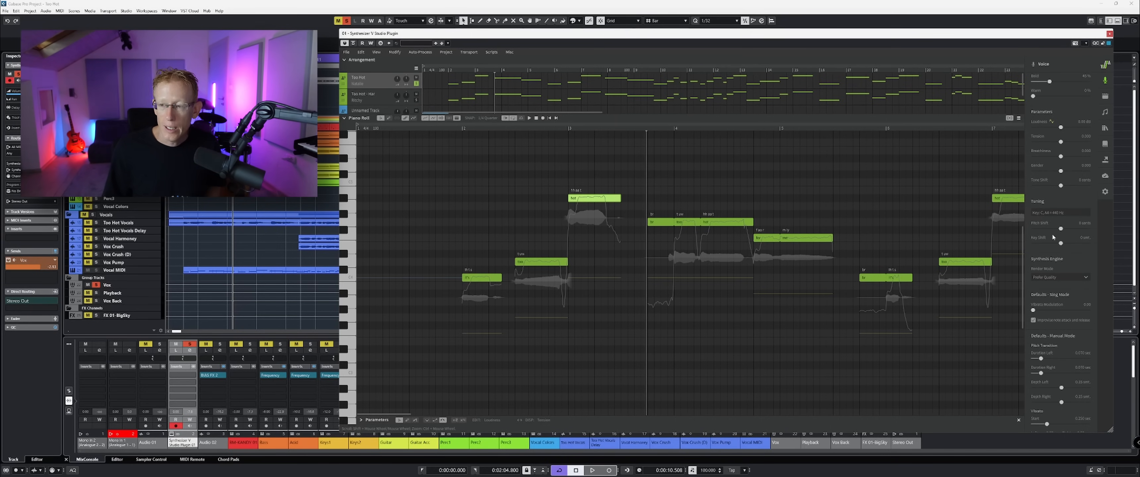
scroll(1053, 237, "down", 1)
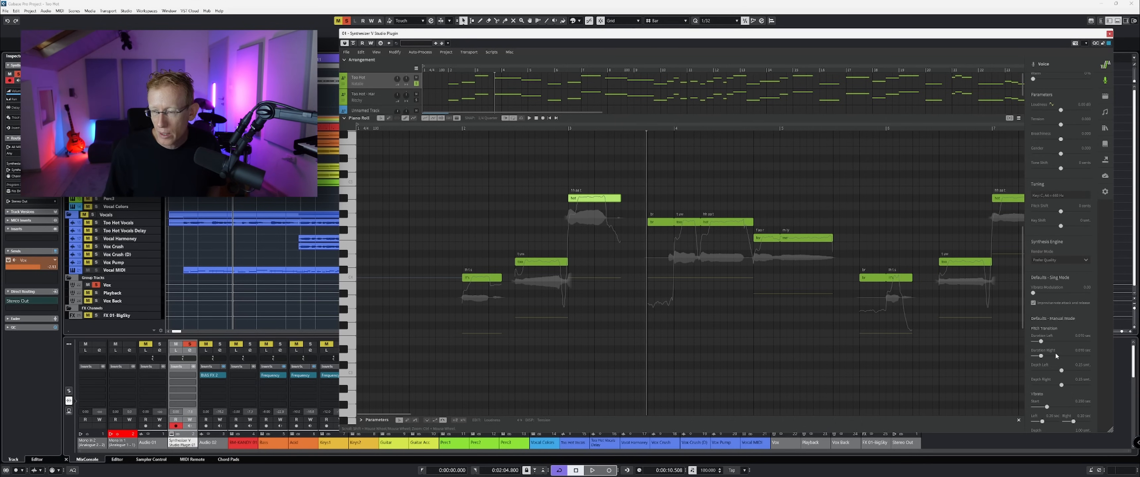
scroll(1056, 355, "down", 2)
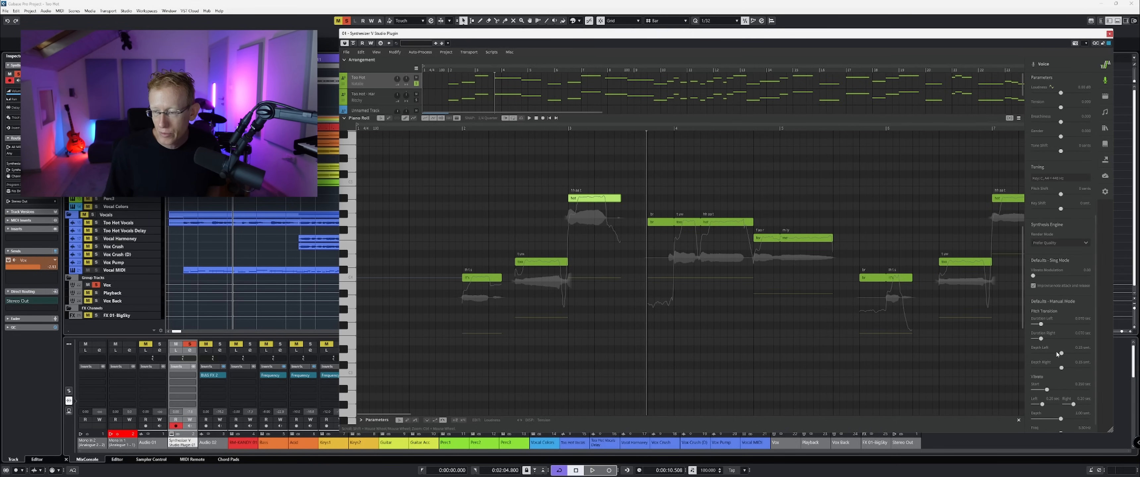
scroll(1056, 354, "down", 1)
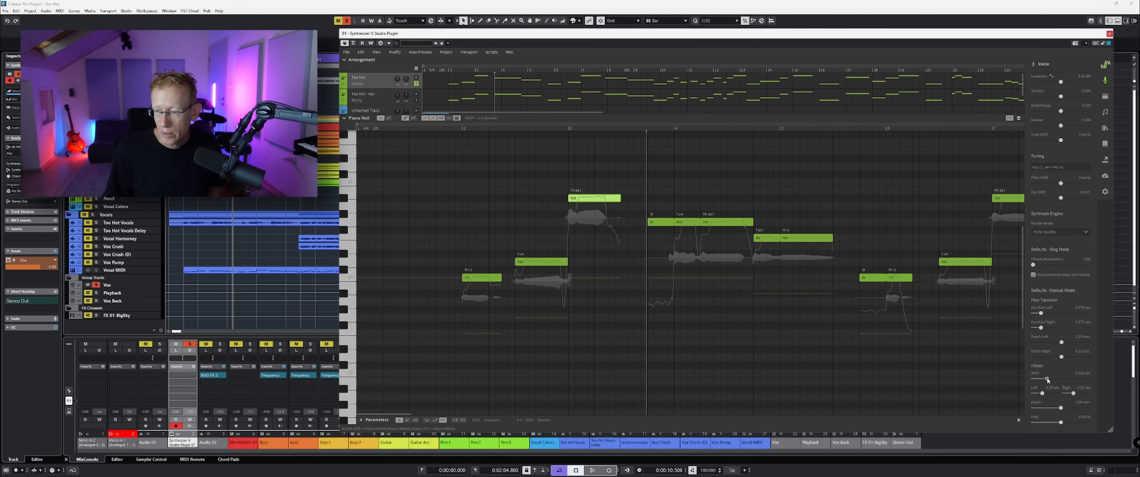
left_click_drag(1048, 379, 1071, 380)
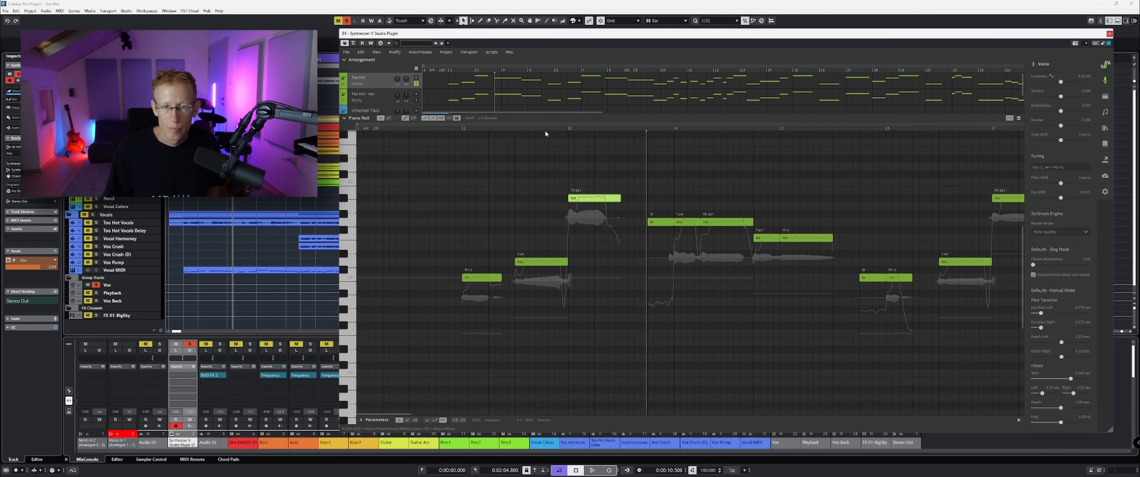
key("space")
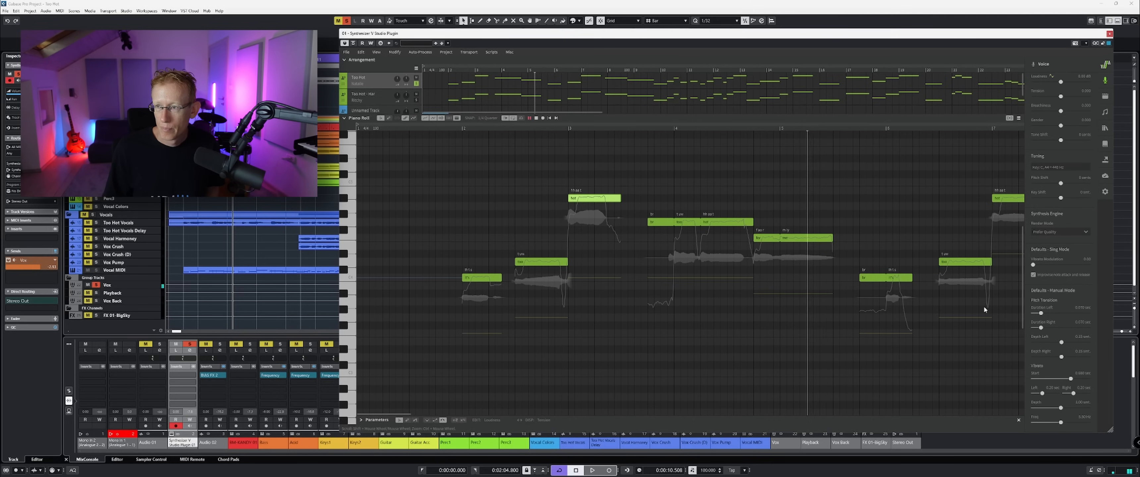
key("space")
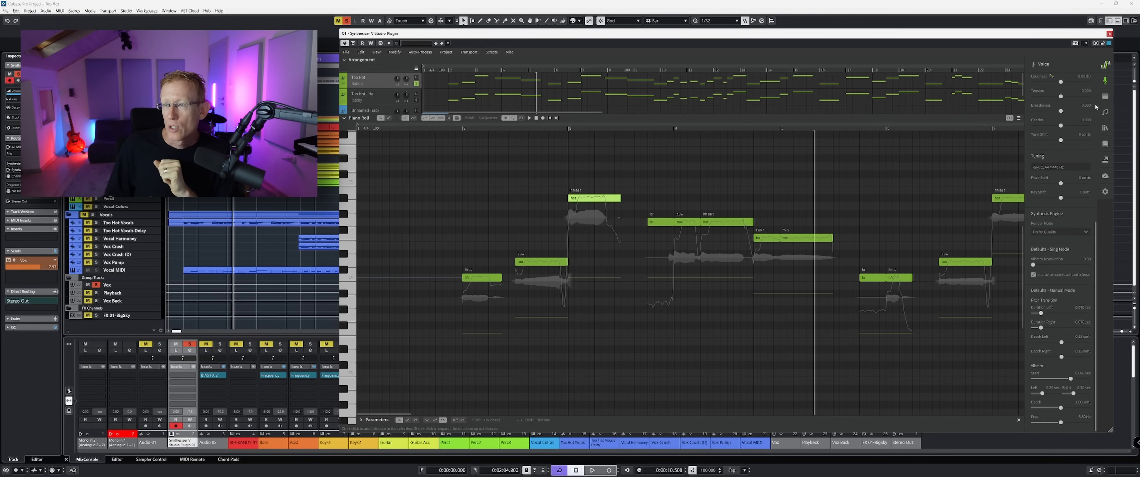
Show the note properties beside the voice settings, and view the singing language options for the bar 3 note.
left_click(1105, 82)
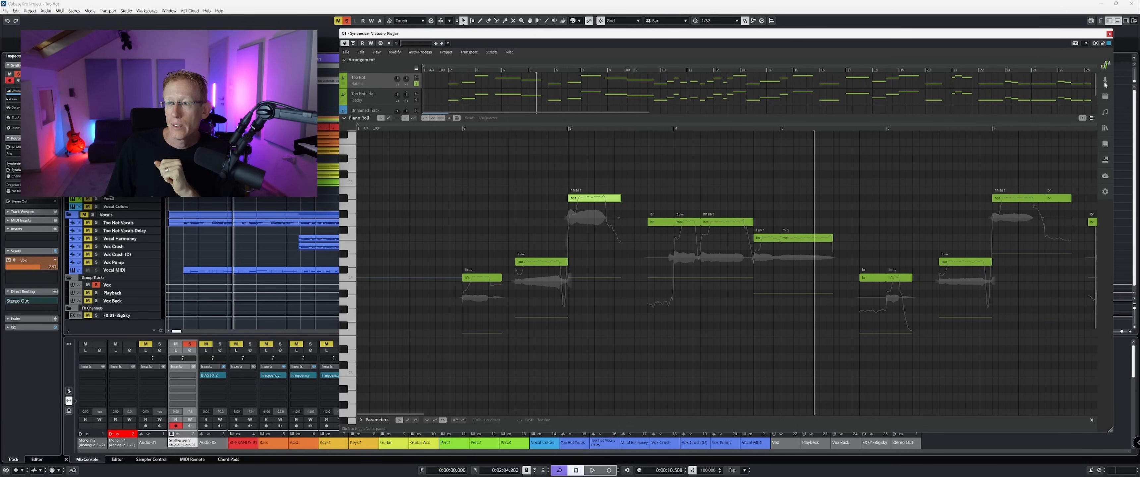
left_click(1105, 82)
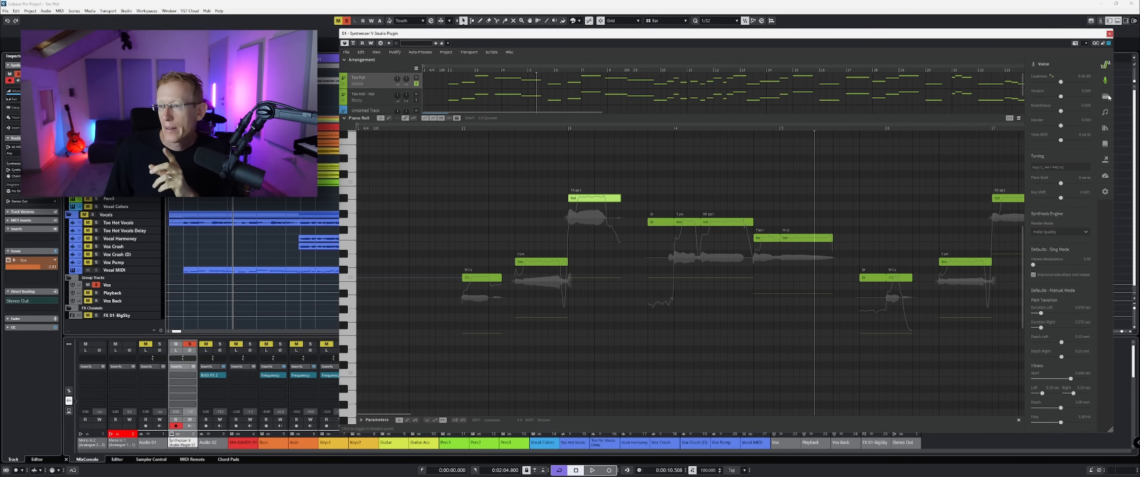
left_click(1106, 113)
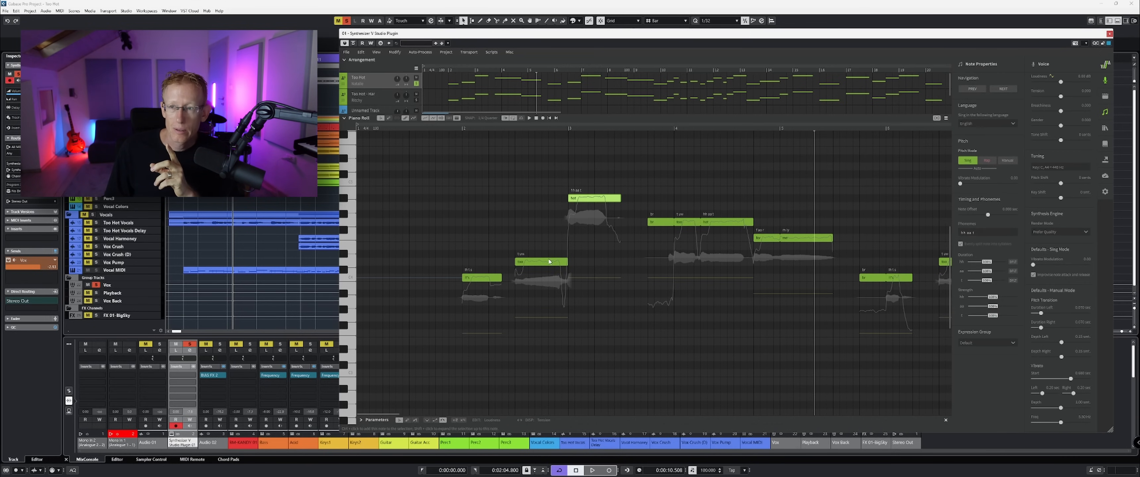
left_click(549, 261)
left_click(583, 199)
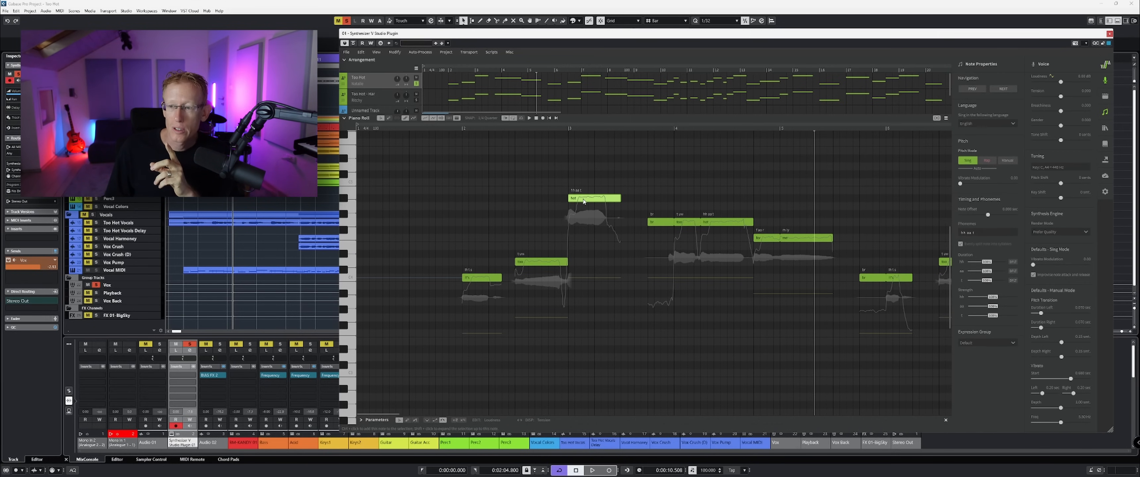
left_click(549, 261)
left_click(585, 201)
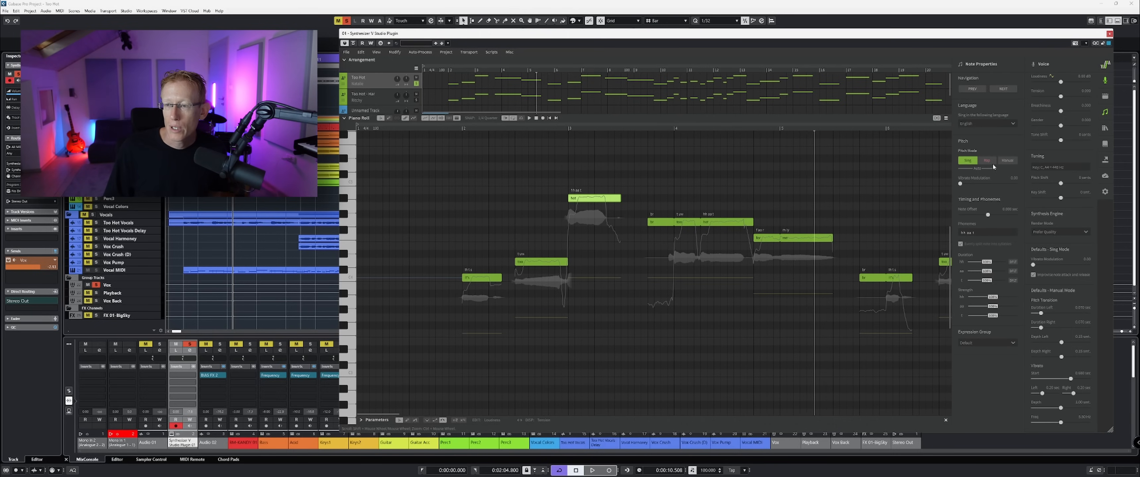
left_click(983, 124)
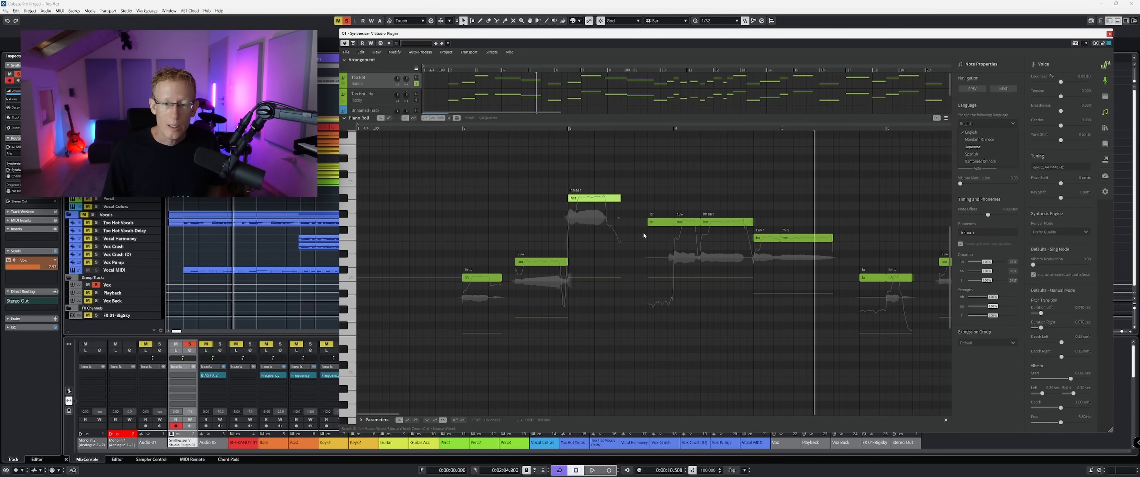
Select the short note just before bar 4 and audition the passage leading into it.
left_click(659, 223)
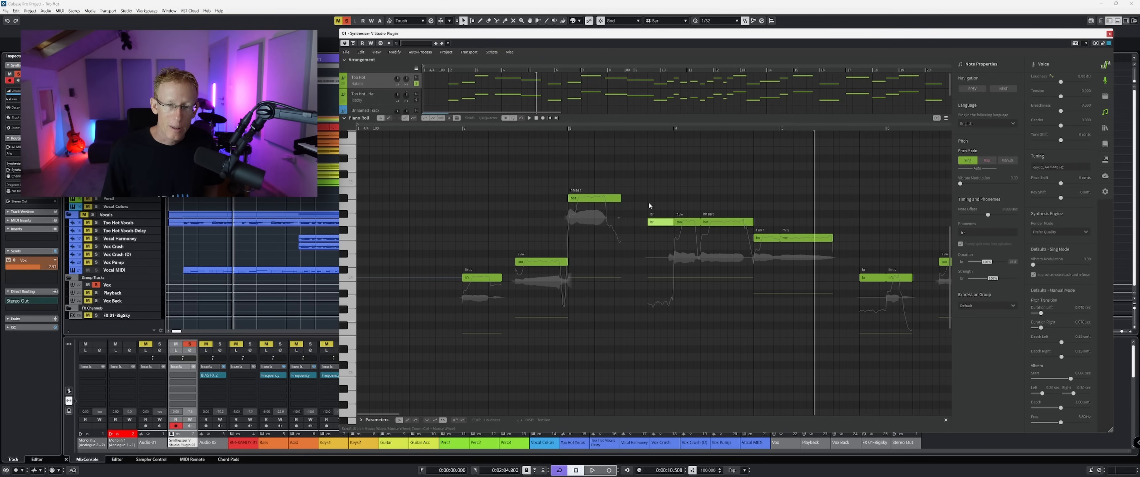
left_click(642, 128)
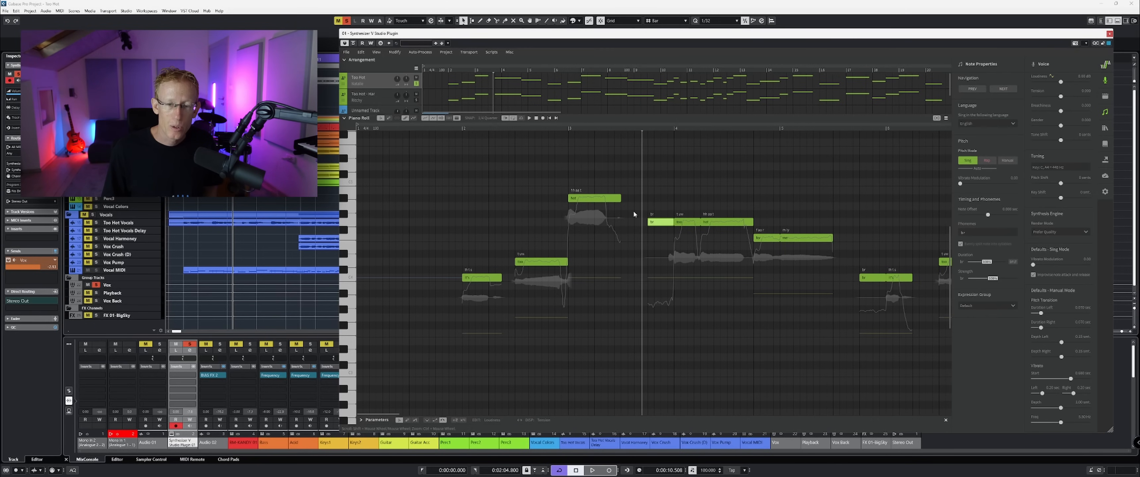
key("space")
key("space")
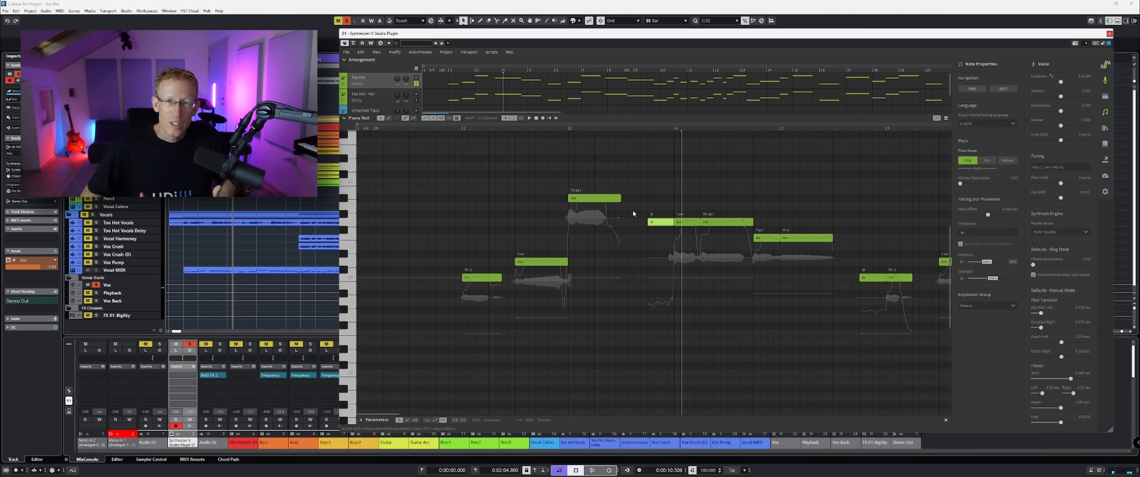
left_click(614, 130)
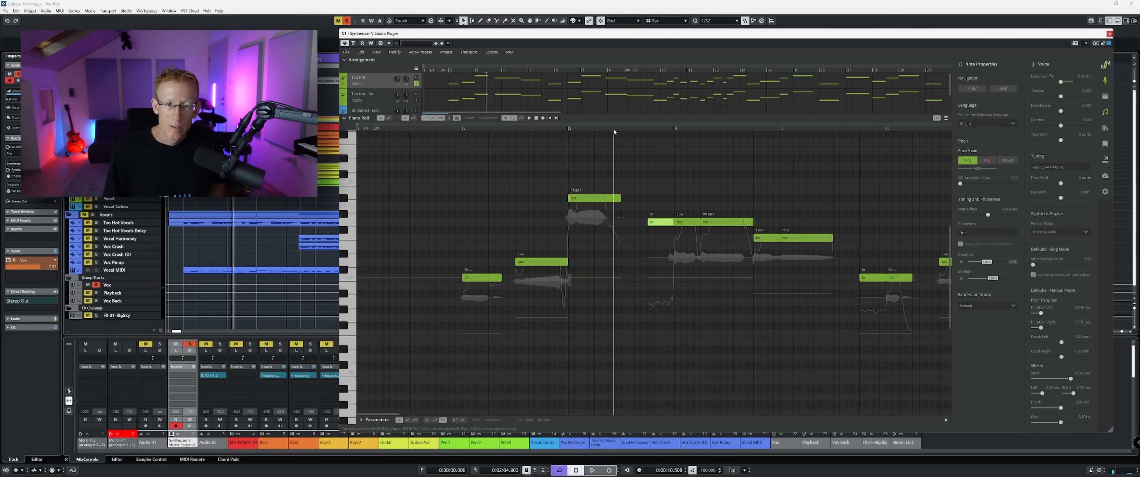
key("space")
key("space")
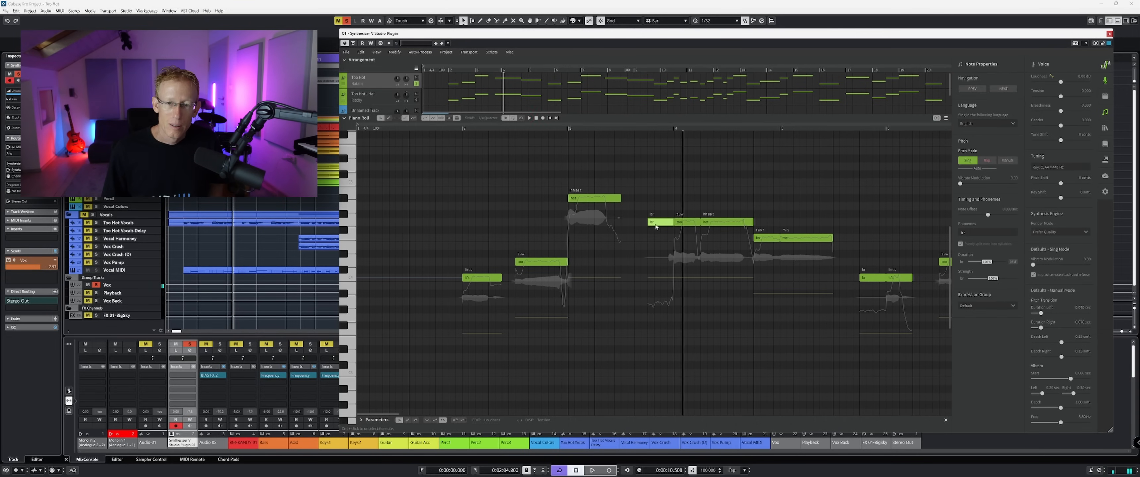
Extend the start of the note before bar 4 back to the end of the preceding note, and play back the phrase.
left_click_drag(648, 222, 621, 223)
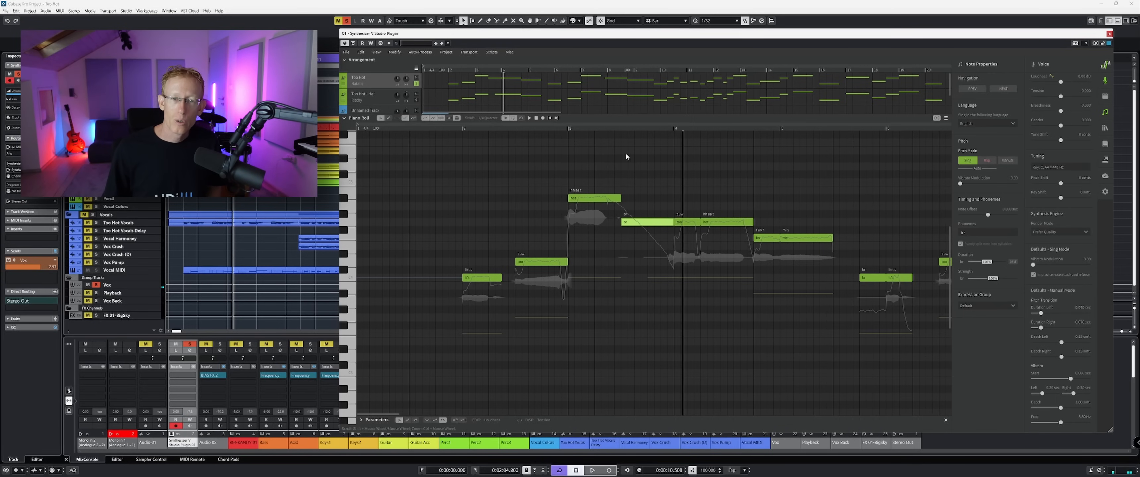
left_click(606, 128)
key("space")
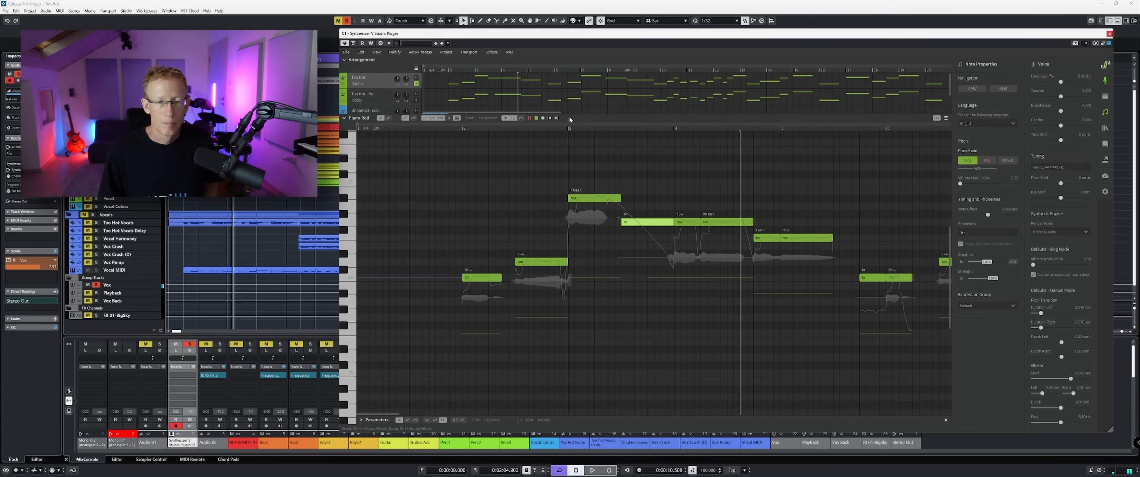
left_click(468, 127)
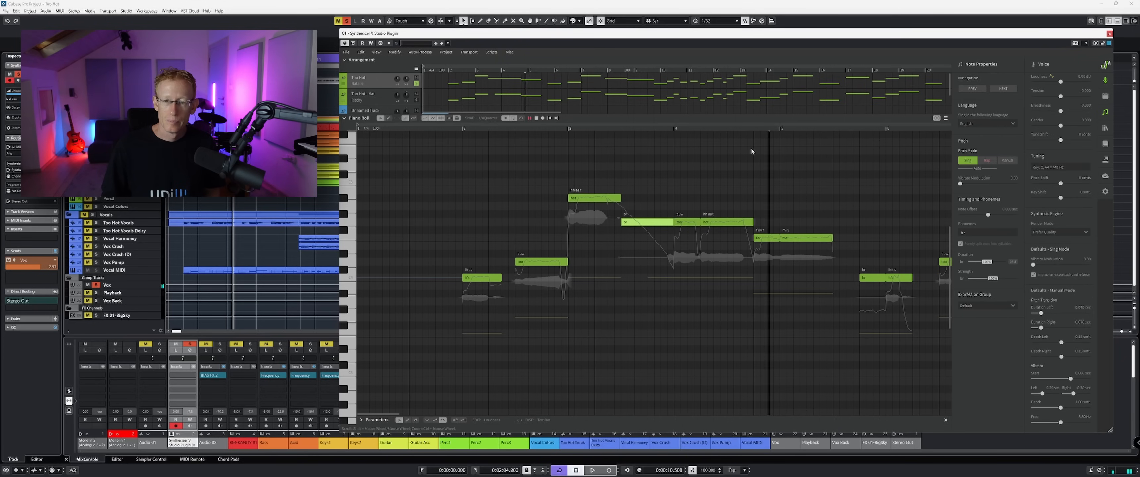
key("space")
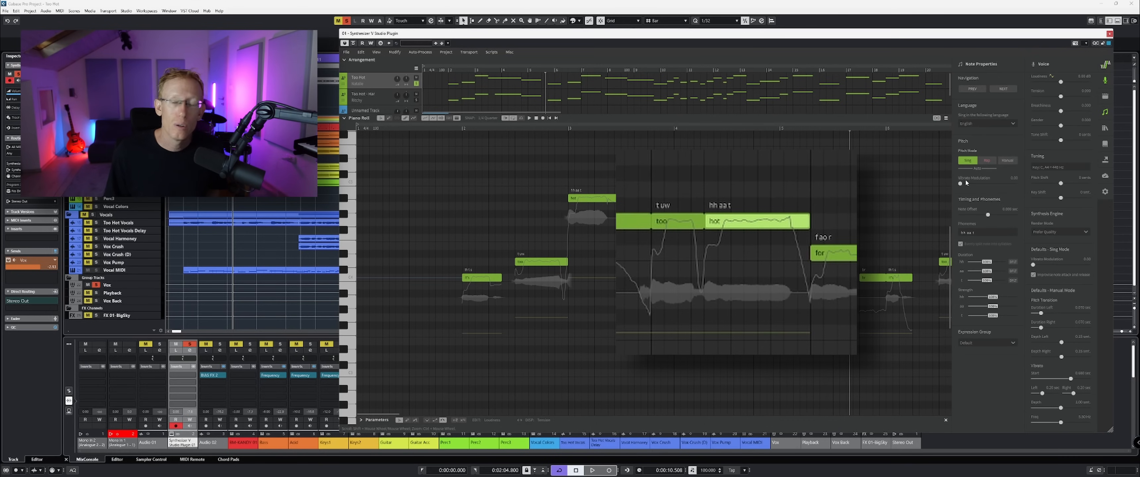
Try maximum vibrato modulation on the "hot" note, audition it, and reduce the modulation to a slight amount.
left_click_drag(960, 184, 963, 184)
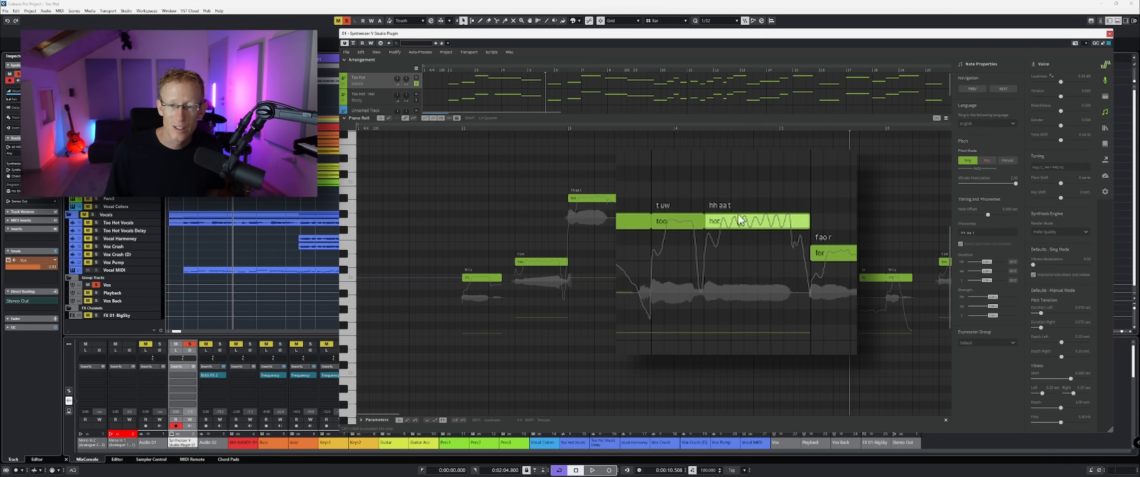
left_click(625, 125)
key("space")
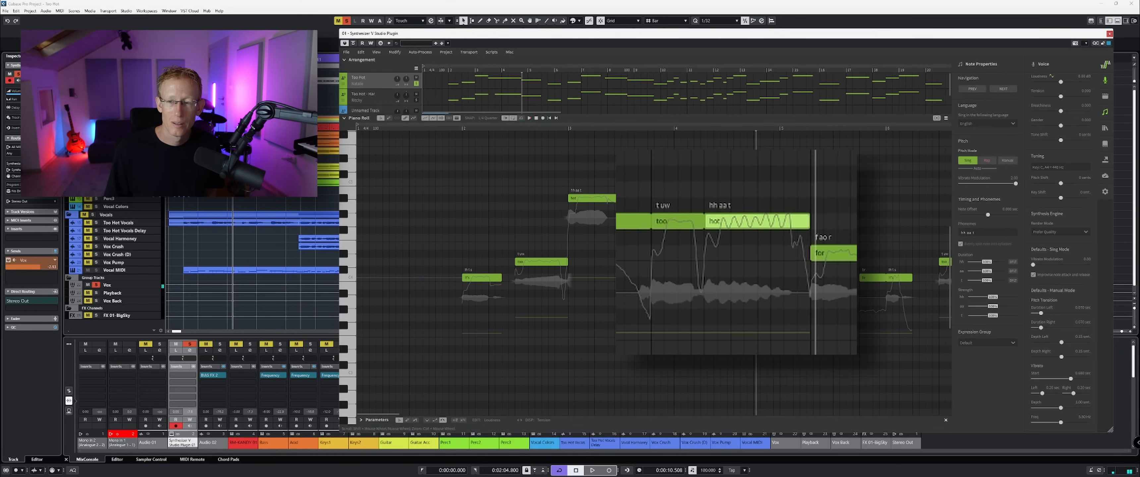
left_click_drag(1016, 185, 961, 186)
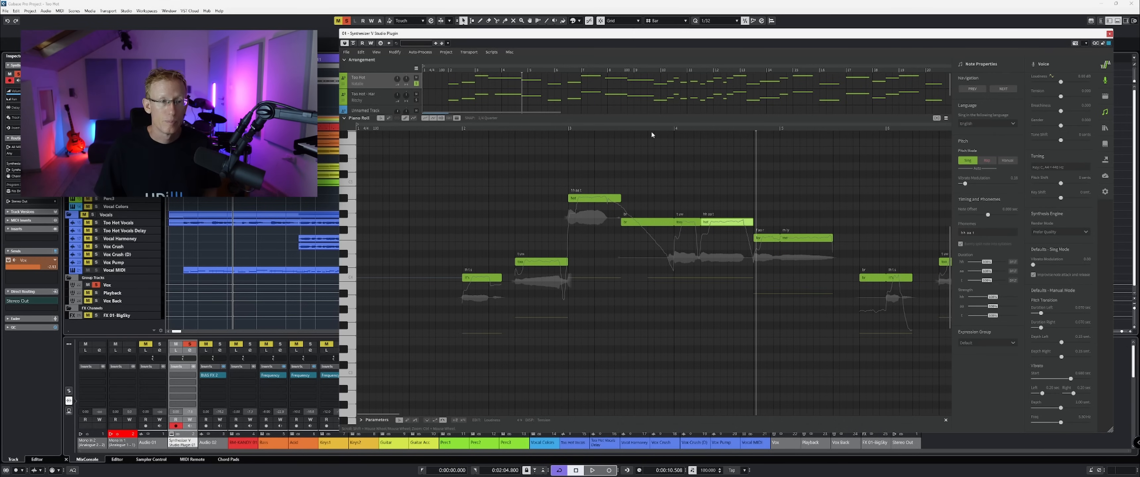
Turn off the active solos and play the full mix from the 24-second mark of the project.
left_click(314, 288)
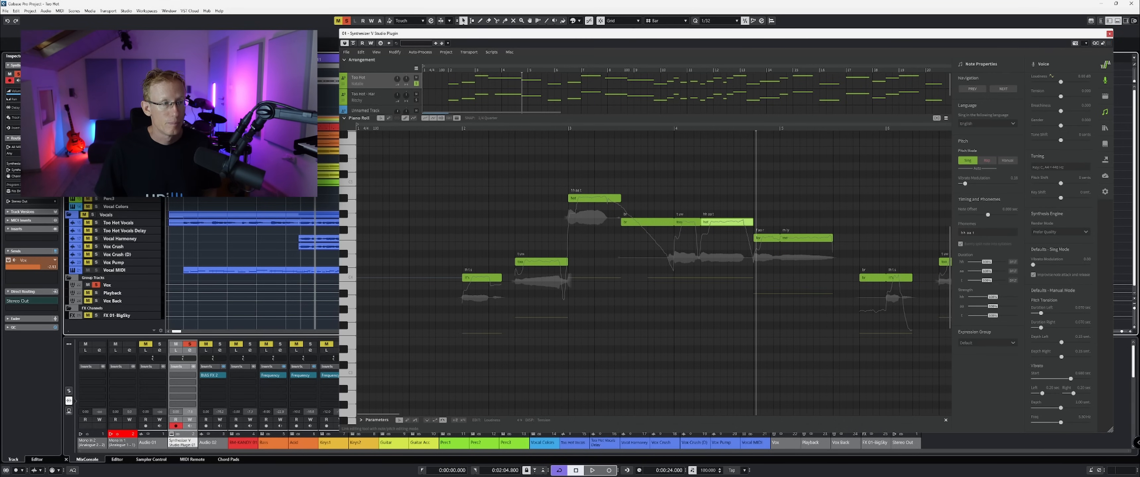
left_click(347, 23)
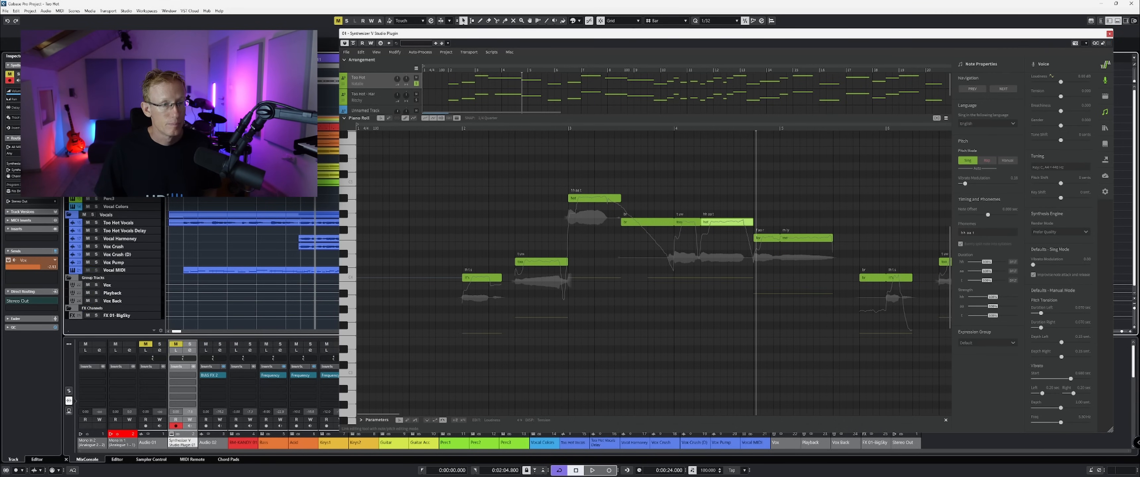
key("space")
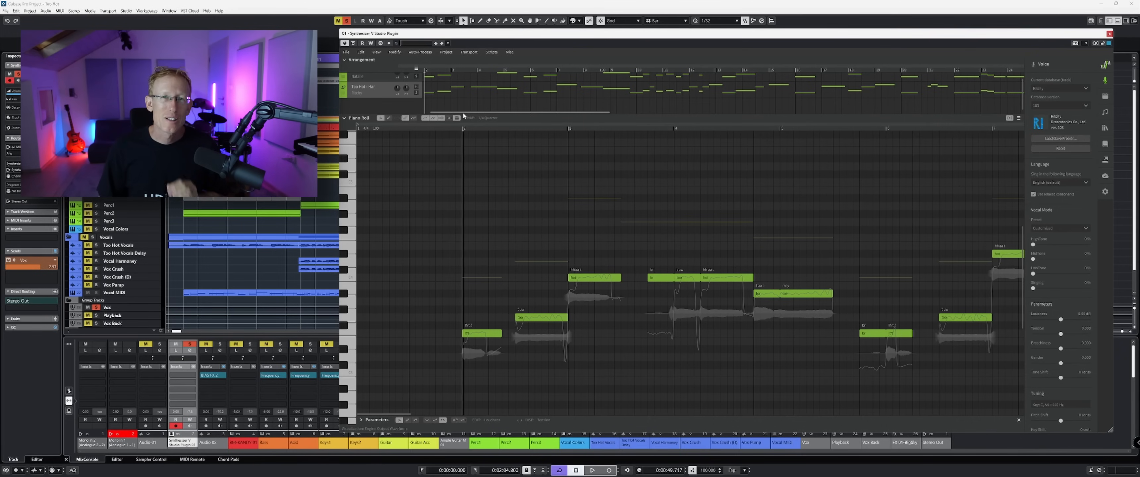
Create a new vocal track and add a short note at the start of bar 2.
right_click(389, 103)
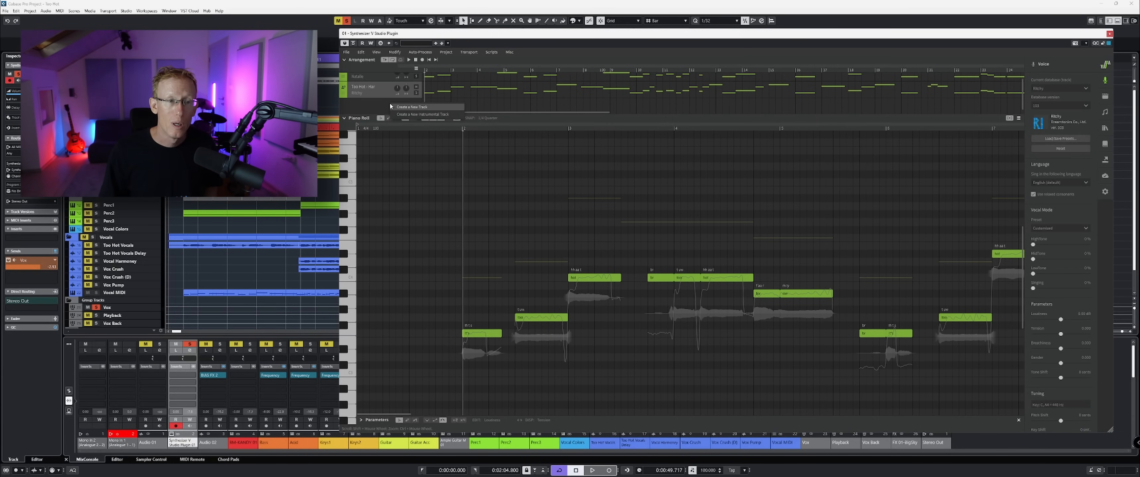
left_click(412, 108)
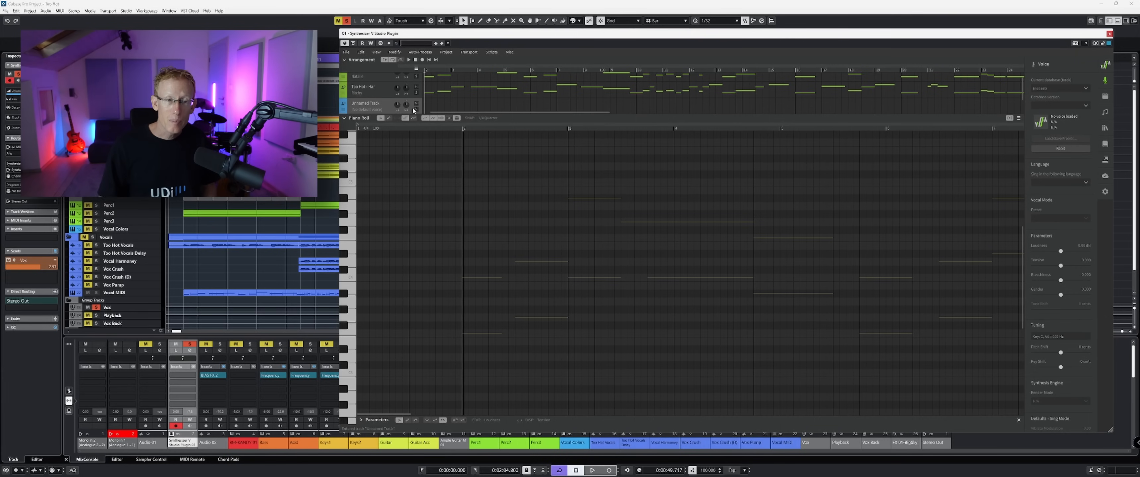
double_click(463, 278)
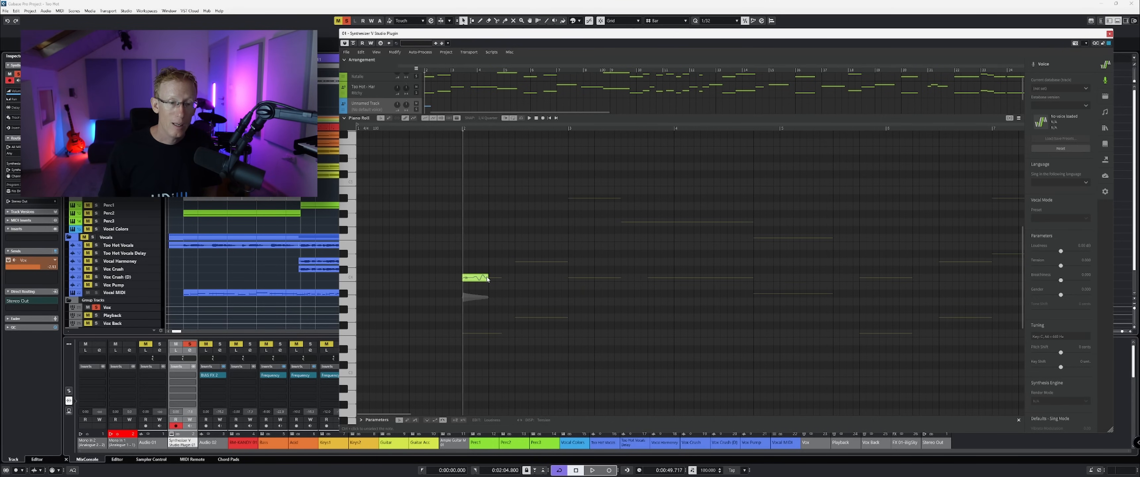
Solo the new vocal track and audition its single note from the start of bar 2.
key("space")
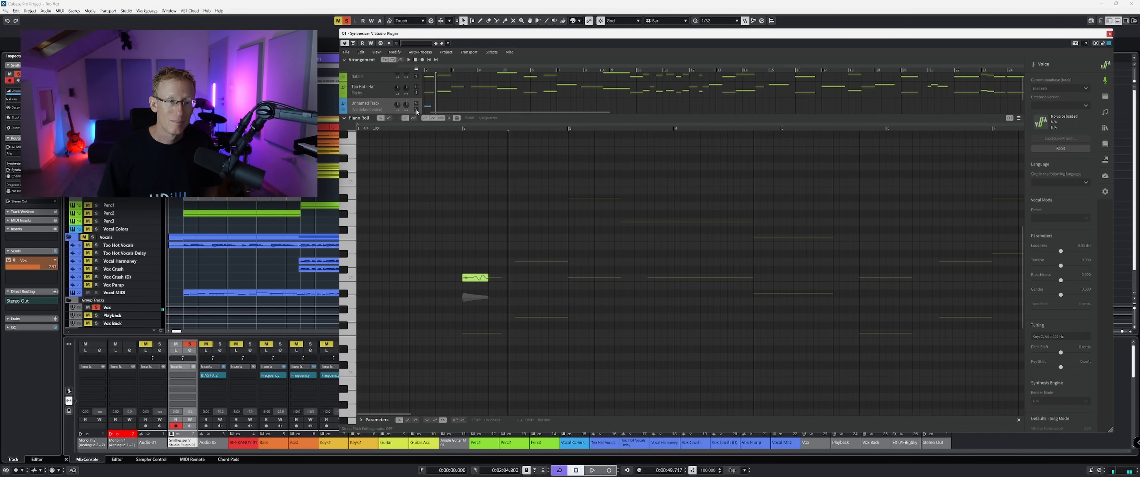
left_click(458, 129)
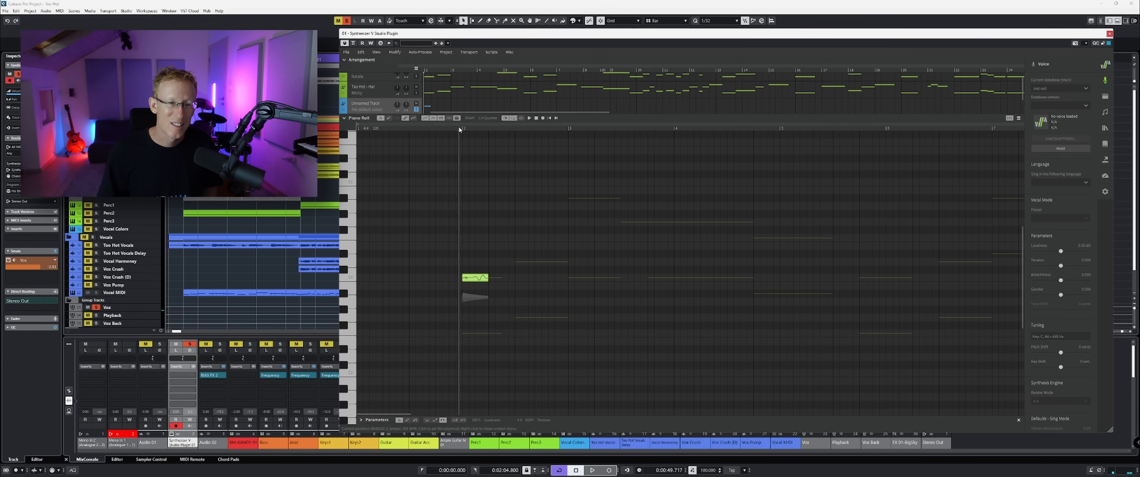
key("space")
key("space")
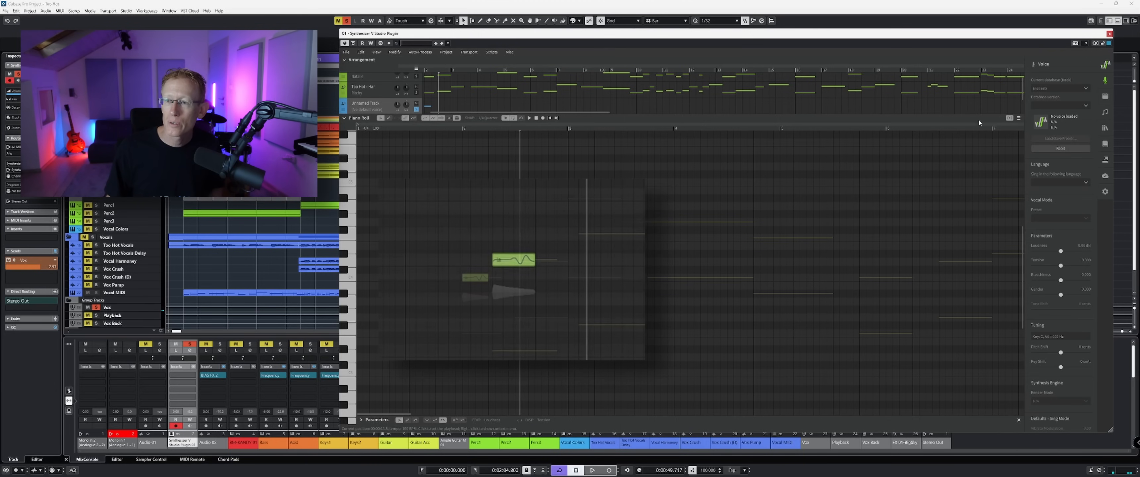
Assign the Natalie voice to the new track and audition the note.
left_click(1057, 87)
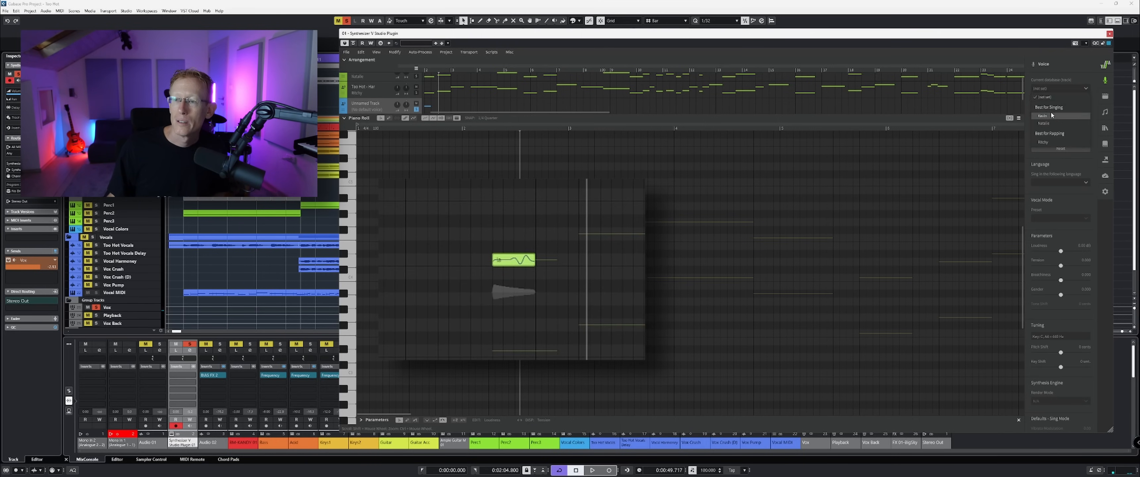
left_click(1044, 123)
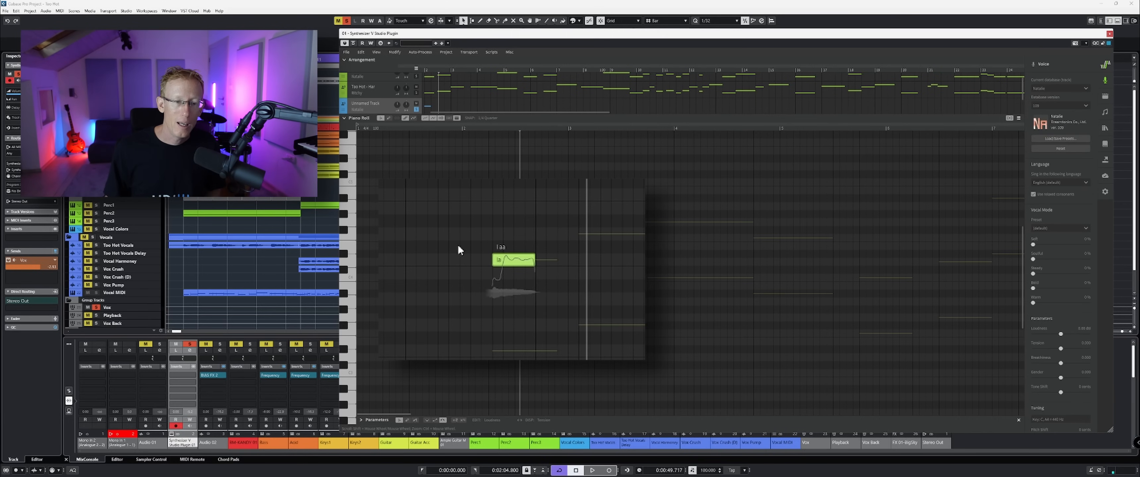
left_click(460, 129)
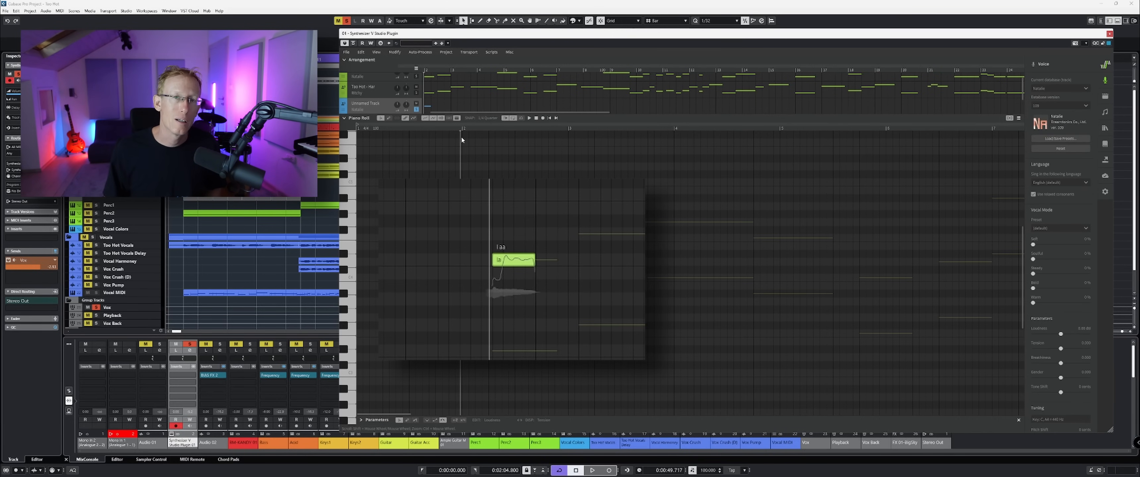
key("space")
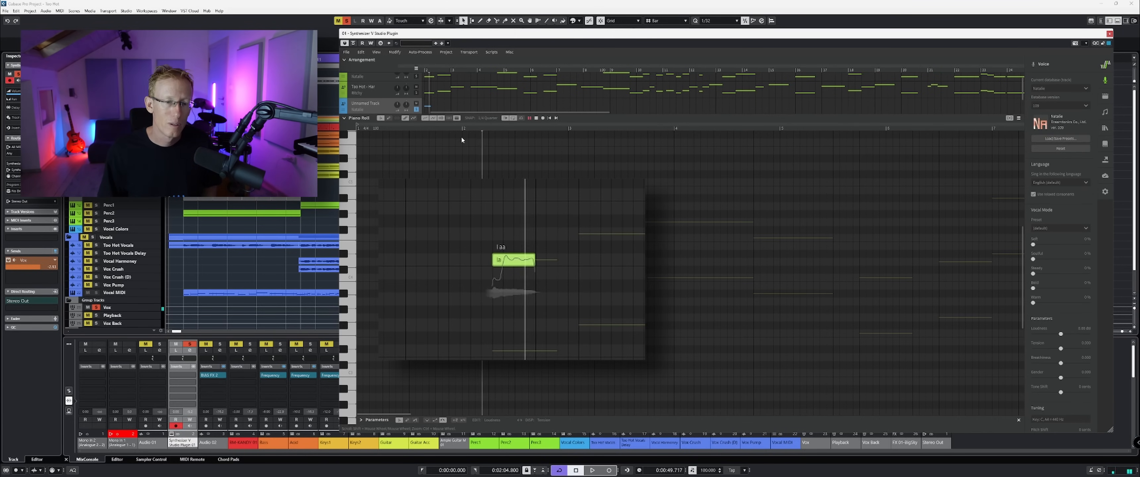
key("space")
Lengthen the note to half a bar and play it back.
left_click_drag(537, 260, 578, 260)
left_click(457, 128)
key("space")
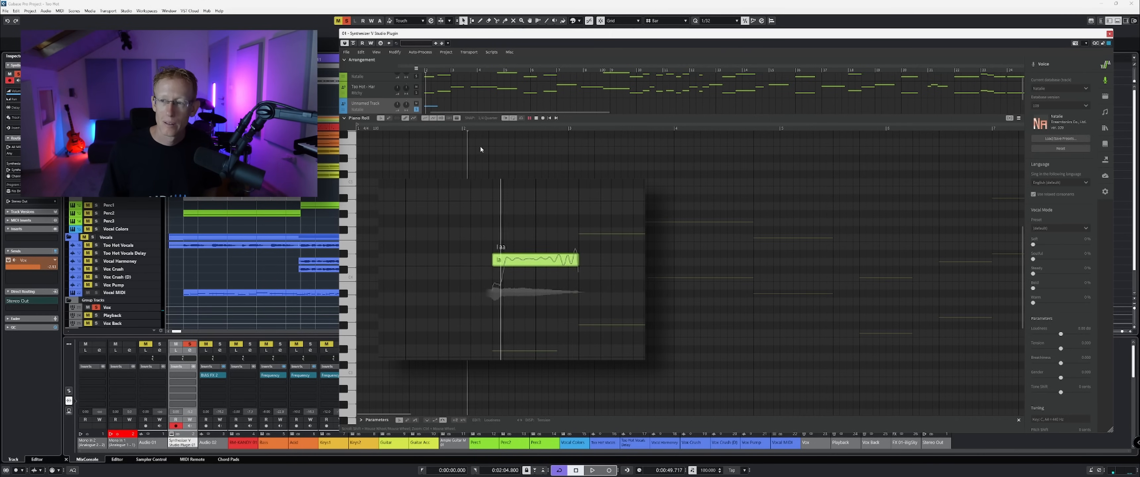
key("space")
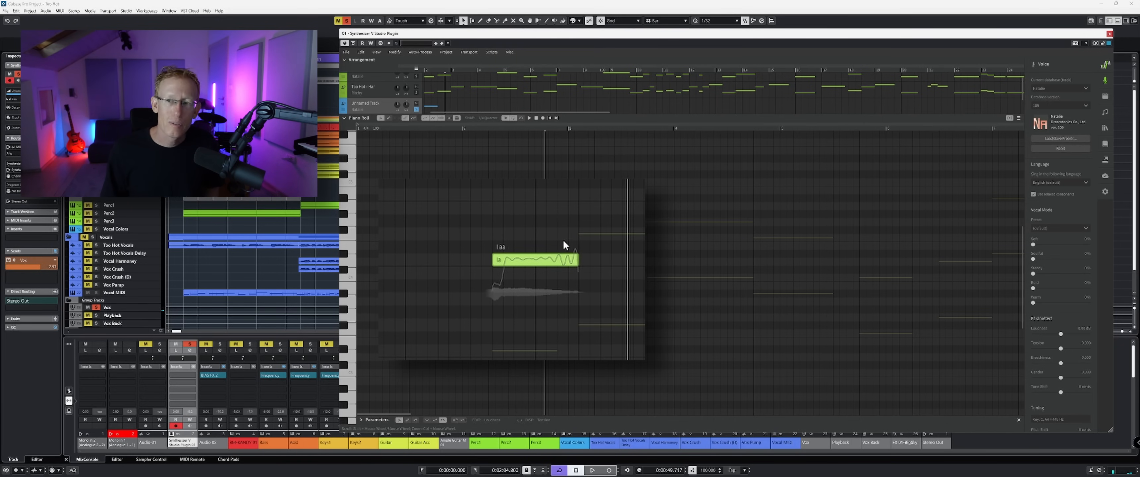
Show the note properties, reduce the voice's default vibrato modulation to a low amount, and audition the note.
left_click(1105, 113)
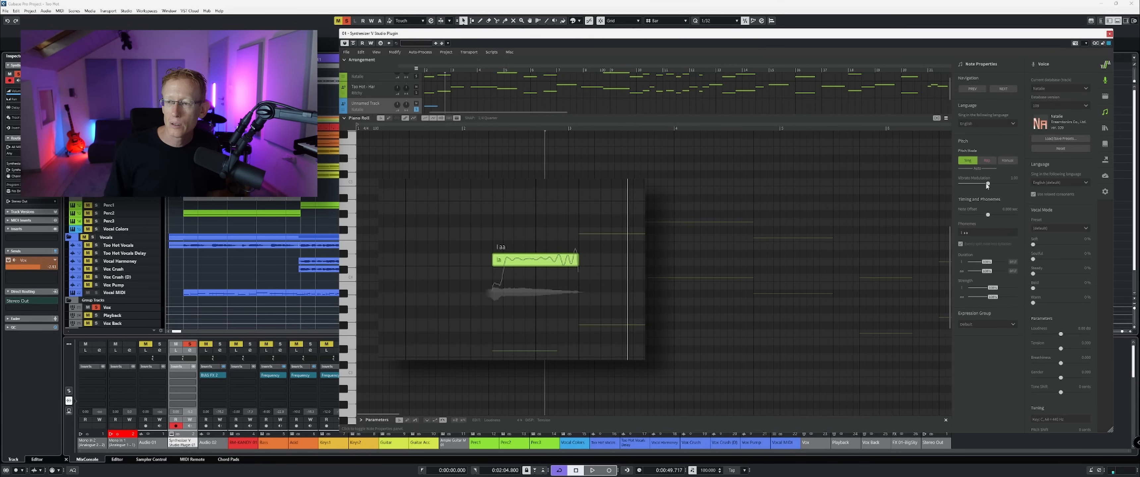
scroll(1068, 286, "down", 5)
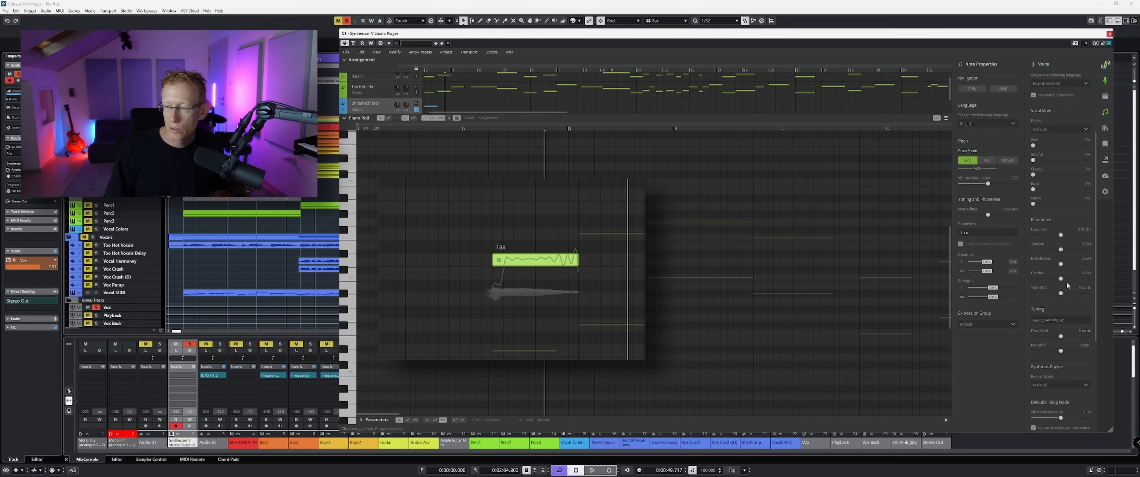
scroll(1062, 285, "down", 2)
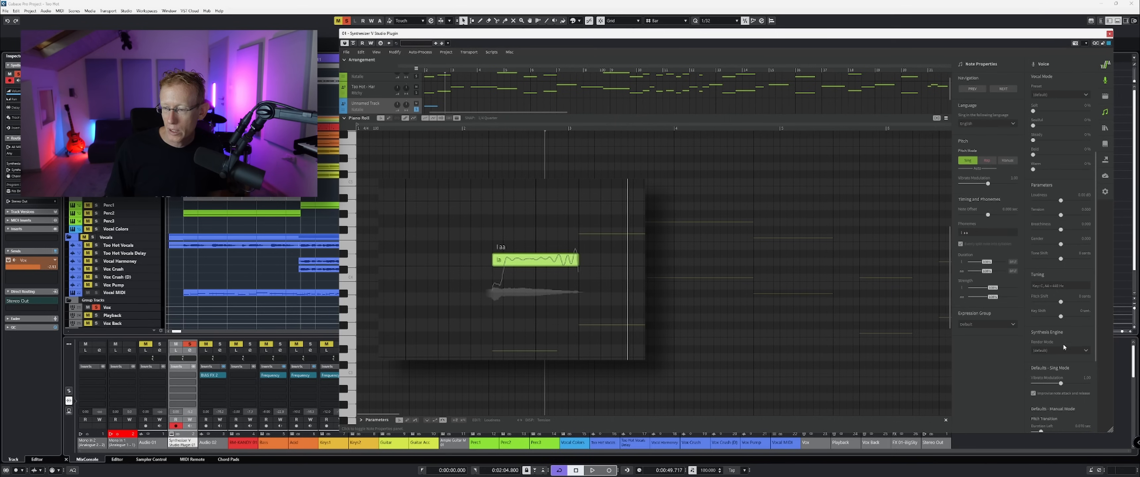
left_click_drag(1059, 385, 1041, 387)
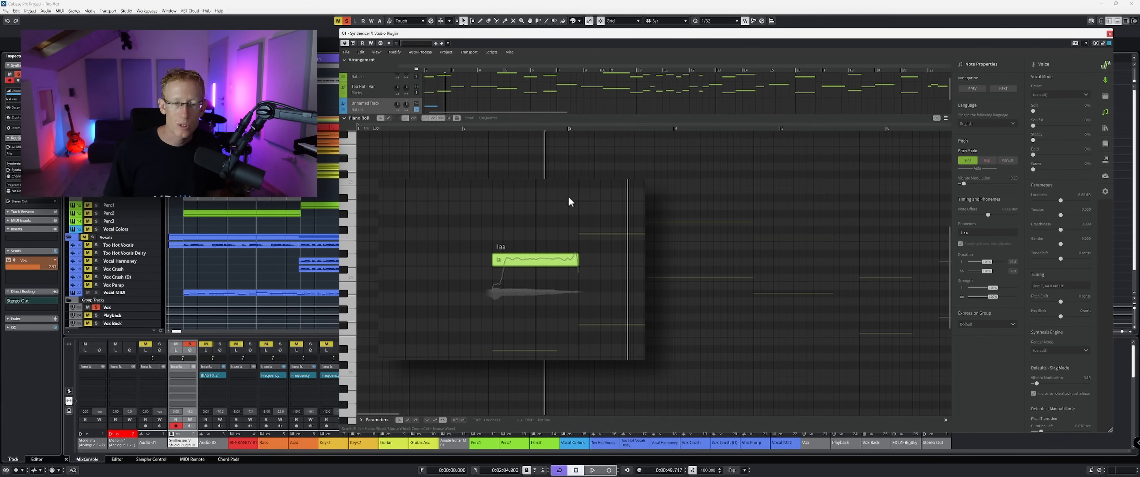
left_click(461, 128)
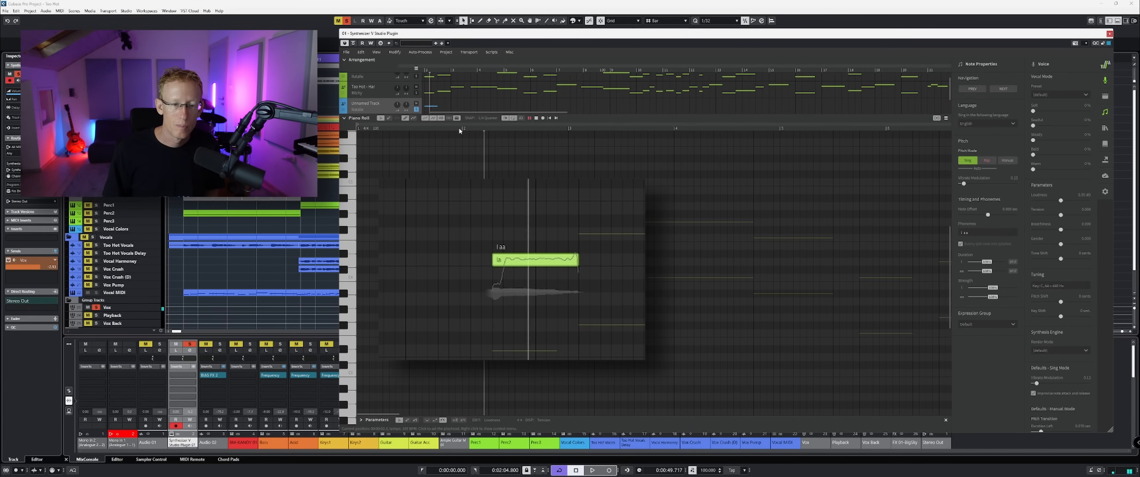
key("space")
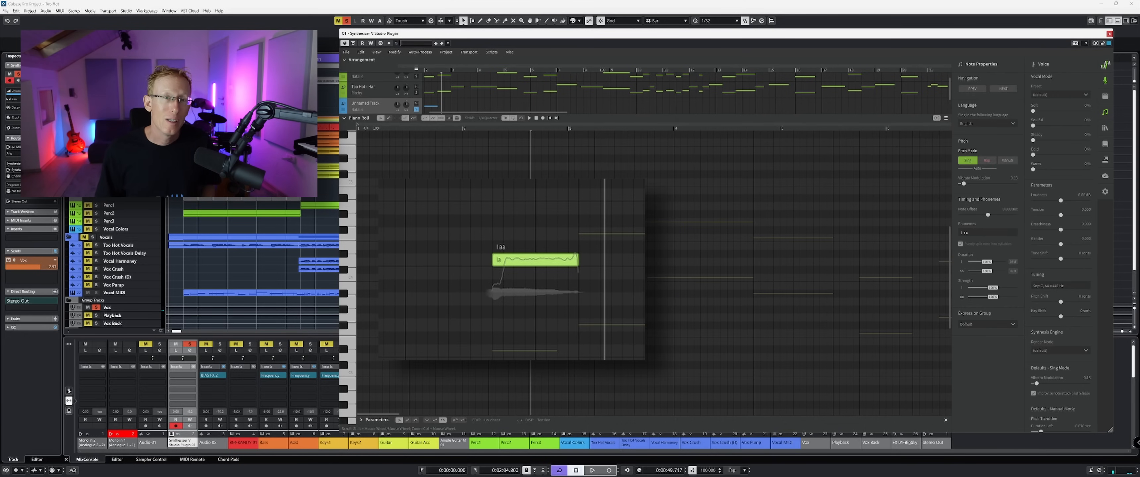
Change the note's lyric to "It's" and play it back.
double_click(502, 261)
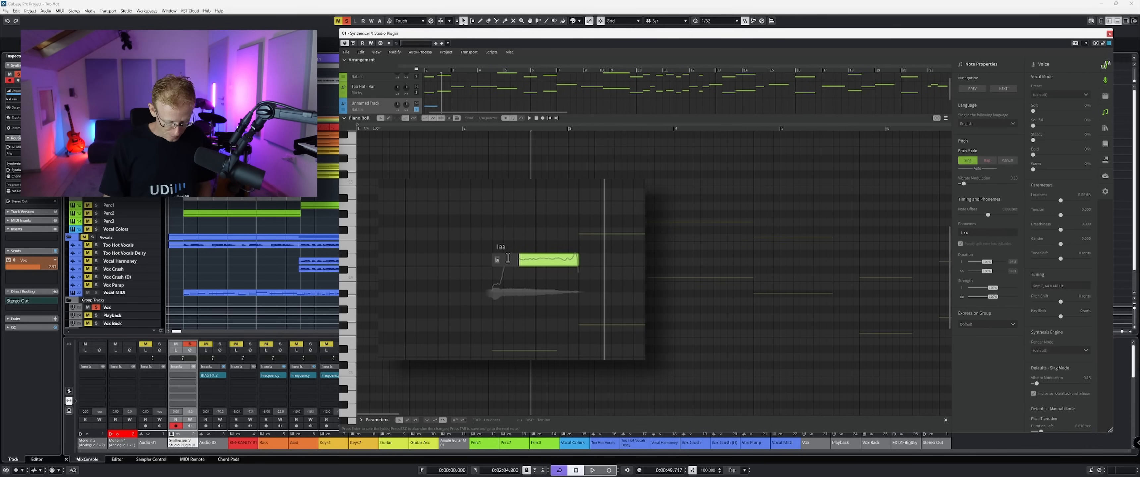
type("H")
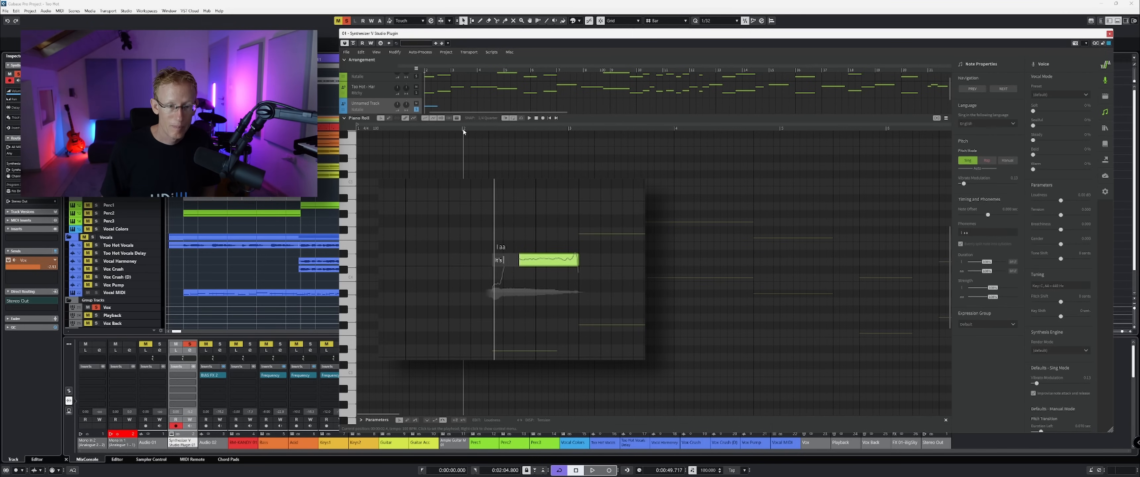
key("Return")
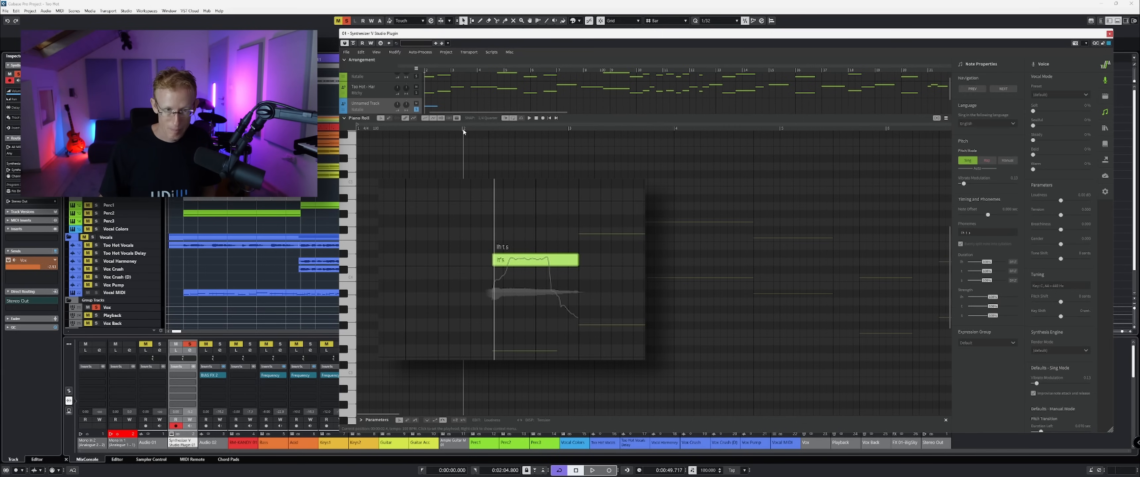
key("space")
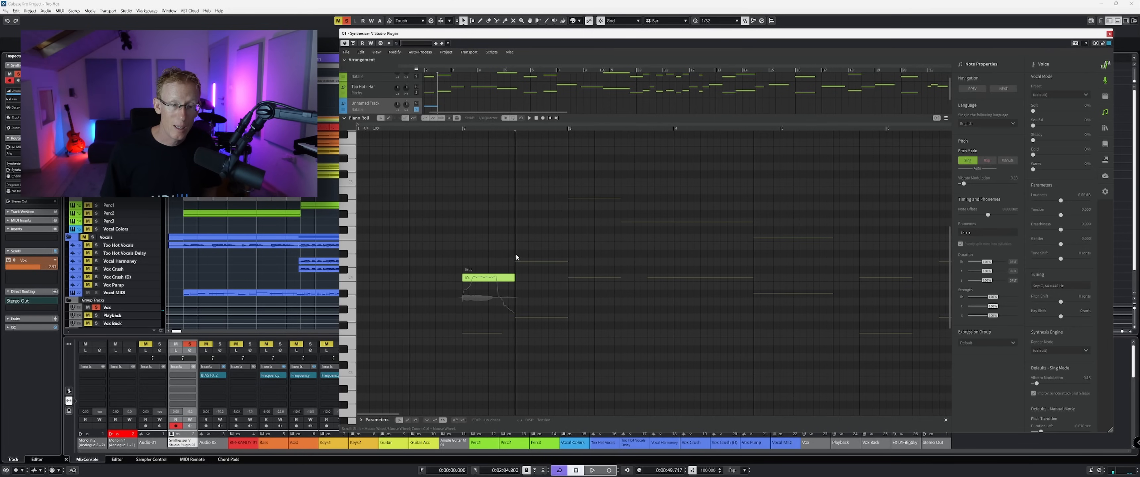
Add a second, higher quarter-bar note directly after "It's" and give it the lyric "so".
double_click(524, 254)
left_click_drag(531, 254, 524, 253)
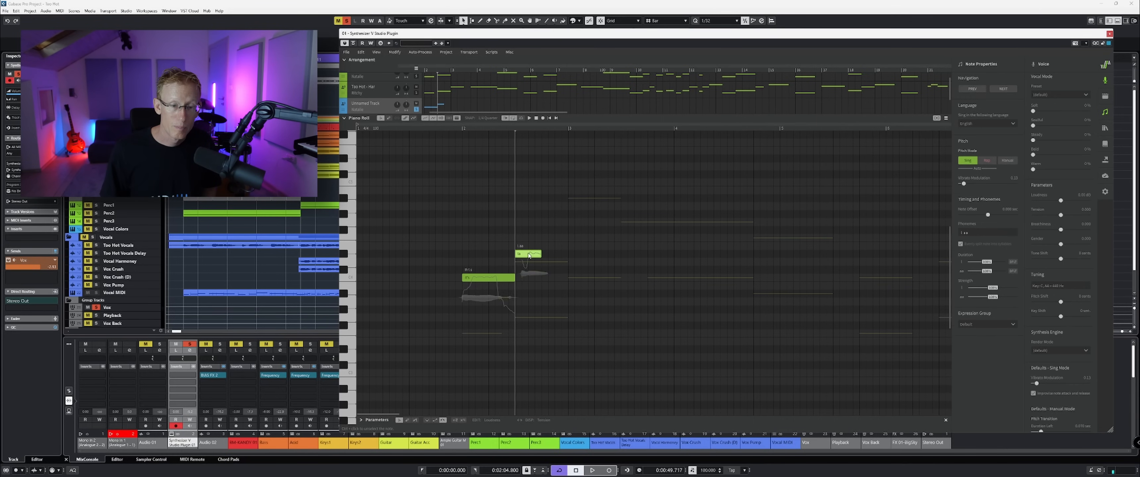
double_click(525, 254)
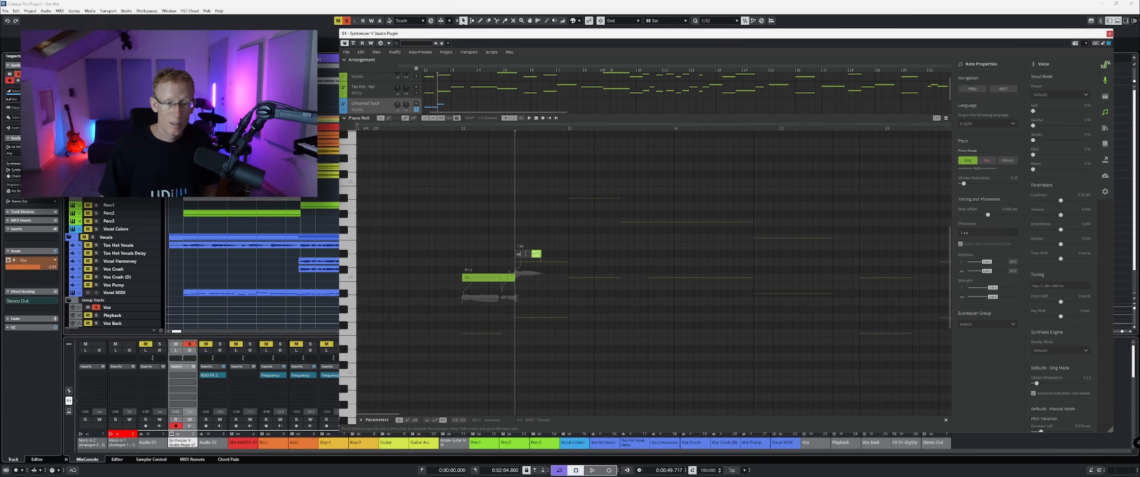
key("Return")
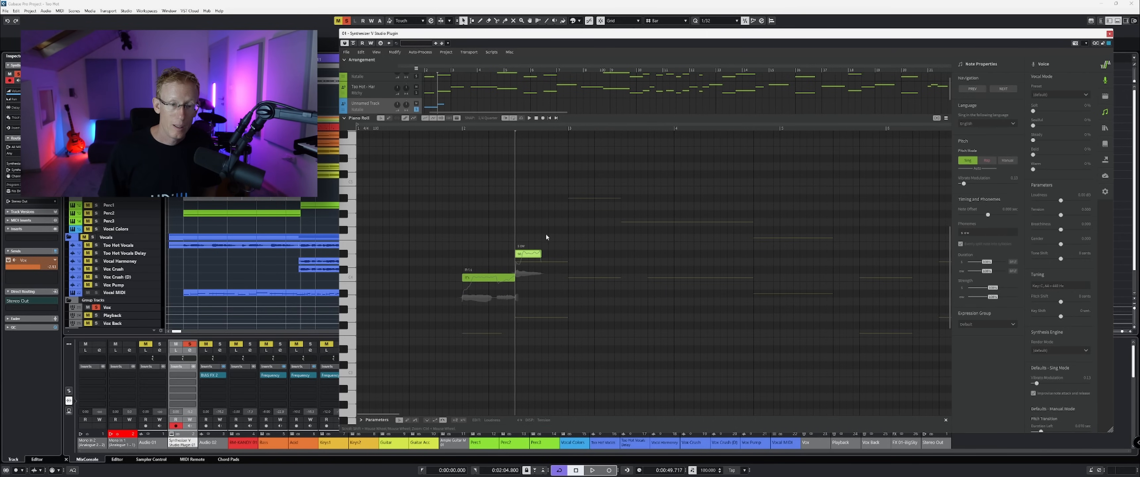
Add a third, higher note directly after "so" and give it the lyric "much".
left_click(553, 238)
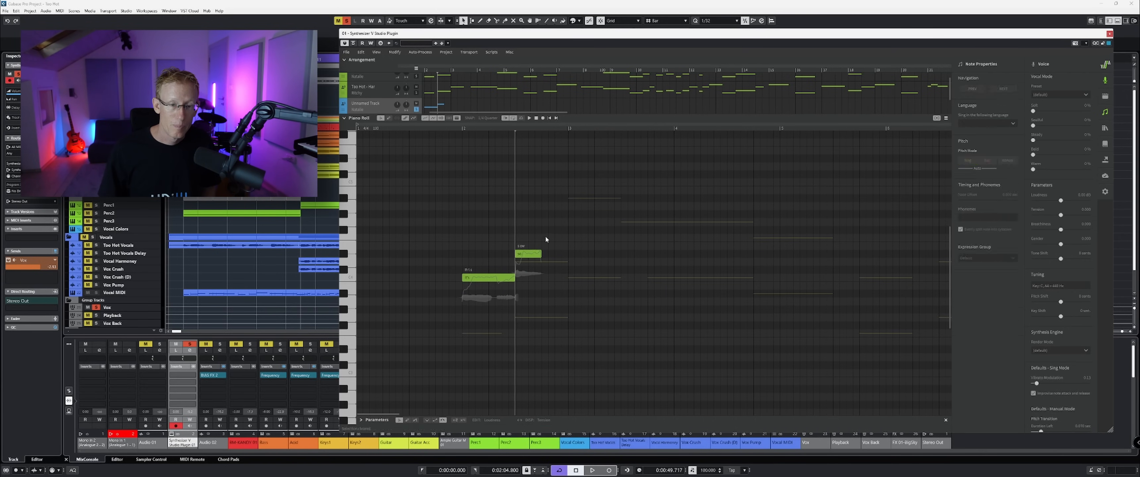
left_click_drag(554, 241, 549, 240)
double_click(550, 239)
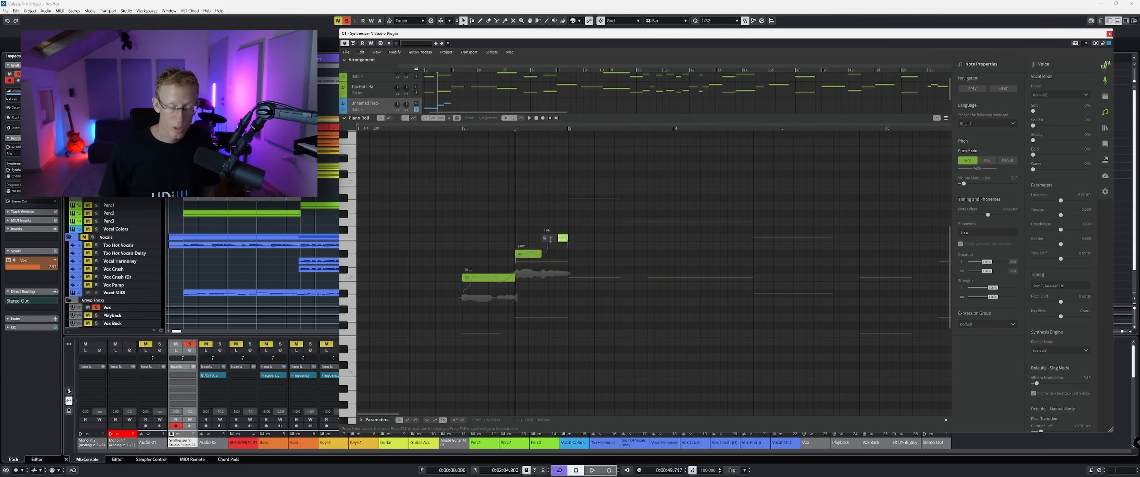
type("mach")
key("Return")
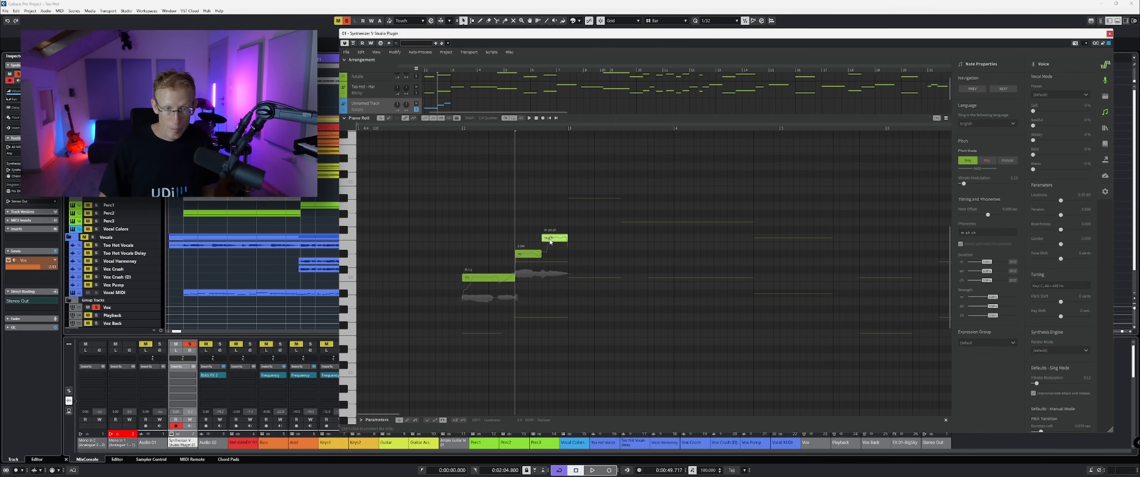
Add a fourth note at the start of bar 3, level with "so", and give it the lyric "fun".
left_click(573, 253)
double_click(575, 255)
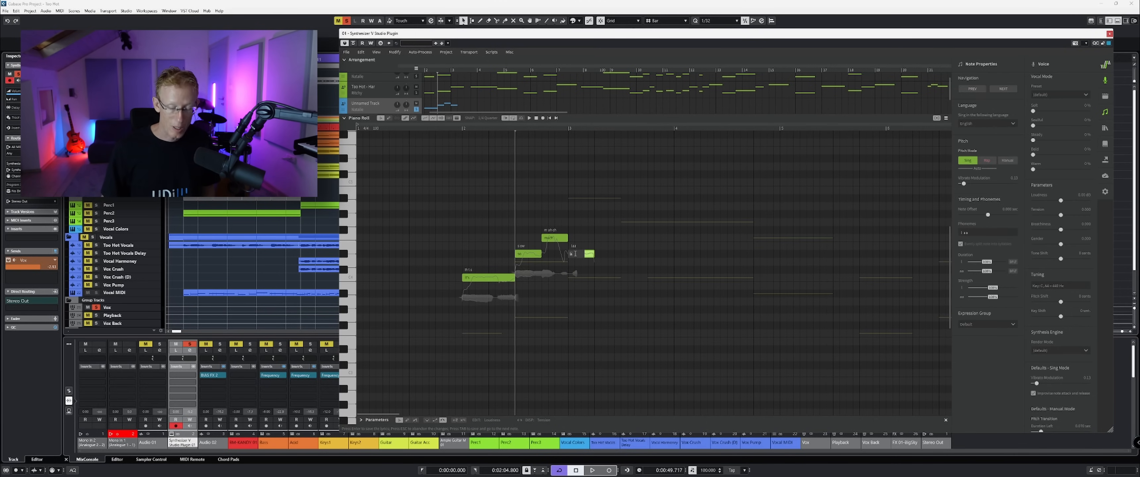
type("fun")
key("Return")
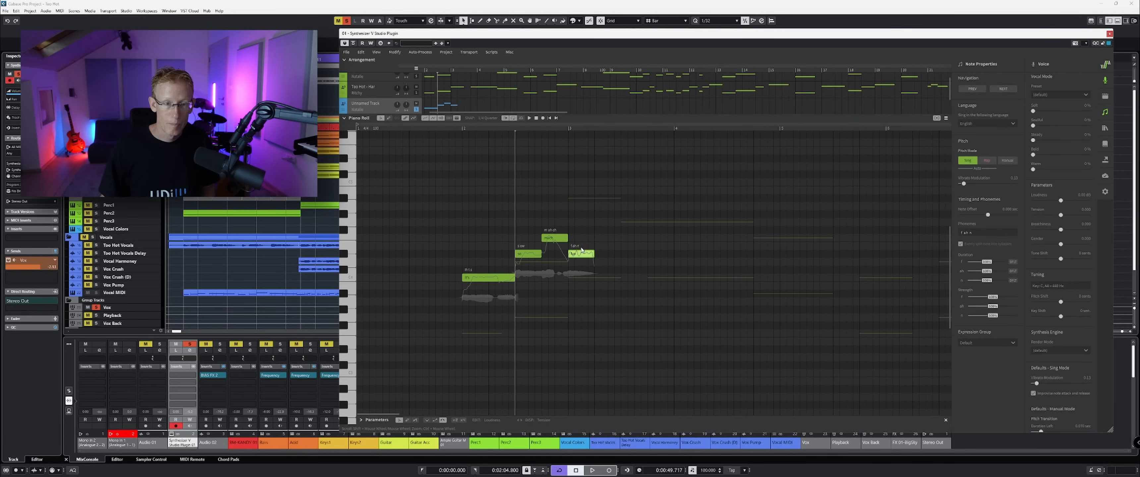
Play back the complete four-note phrase from the start of bar 2.
left_click(463, 129)
key("space")
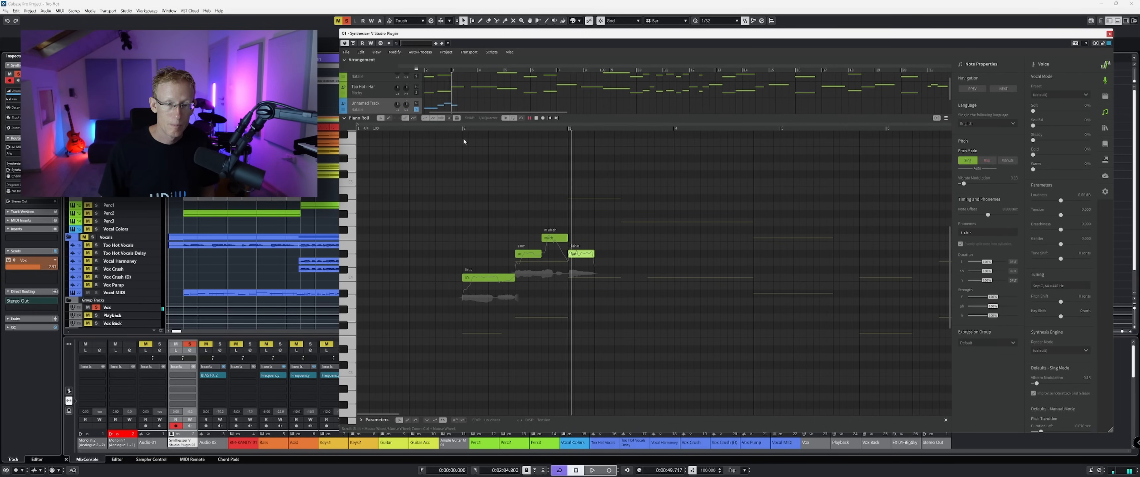
key("space")
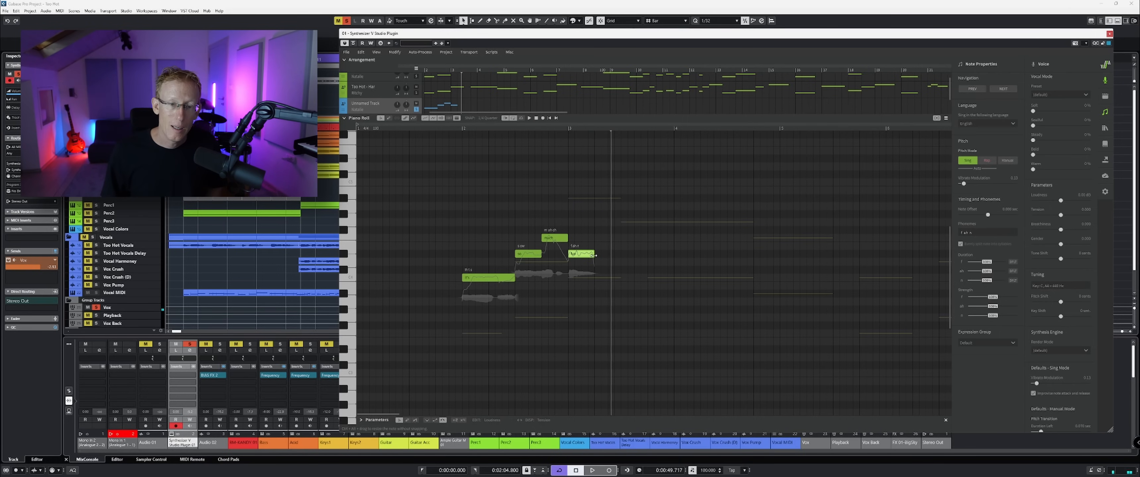
Lengthen the "fun" note to twice its length and play back the phrase from the start of bar 2.
left_click_drag(596, 255, 618, 255)
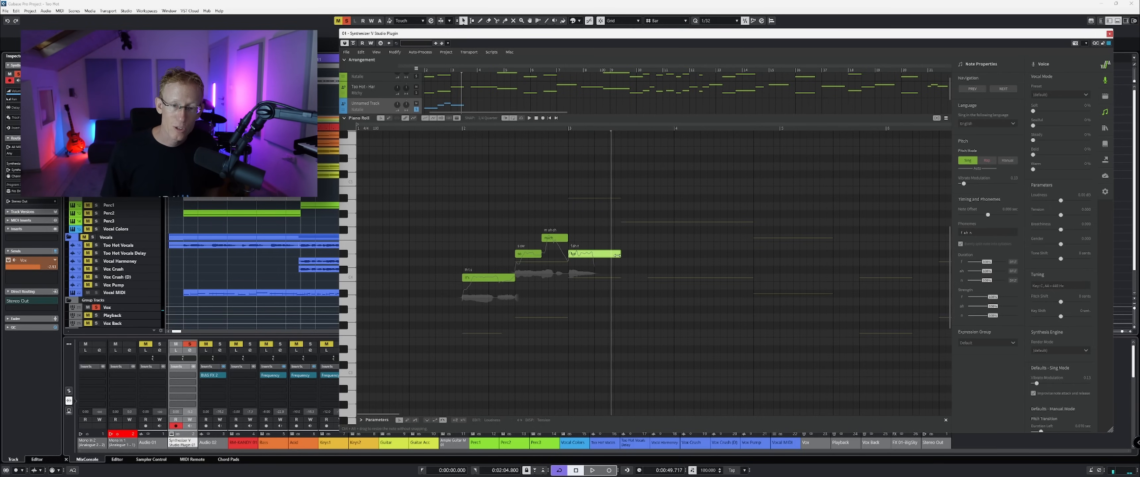
left_click(459, 129)
key("space")
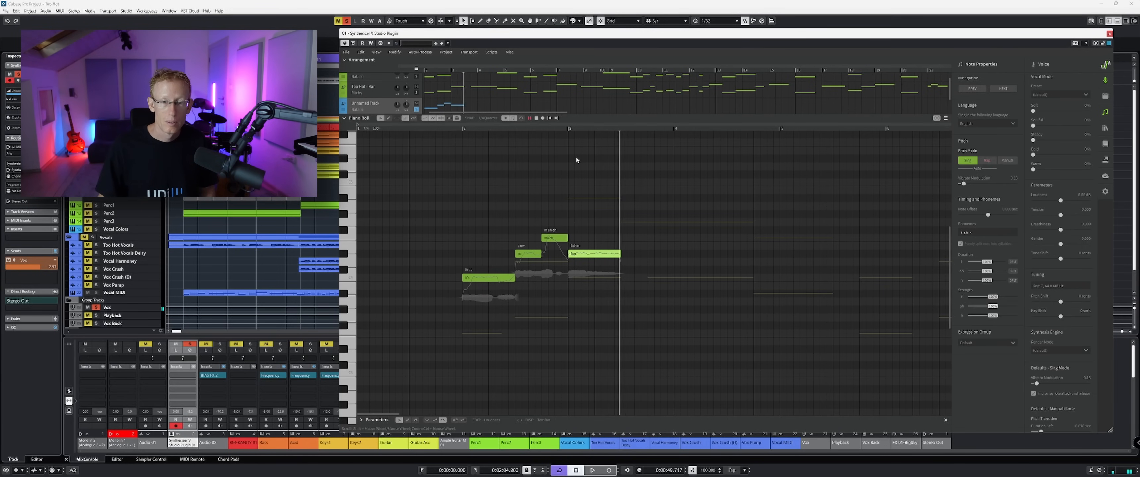
key("space")
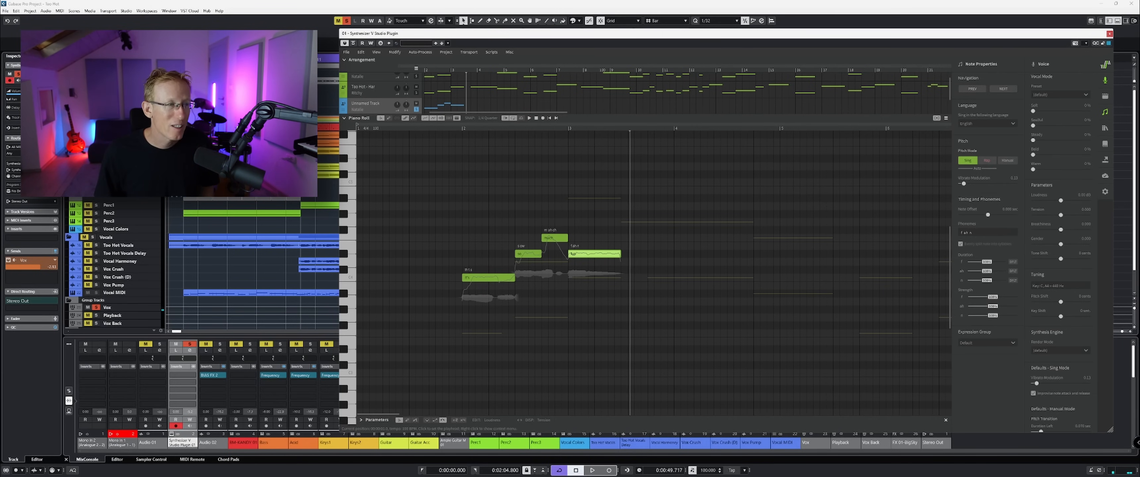
Deactivate all track solos in the project and mute the Vocals folder track.
left_click(347, 21)
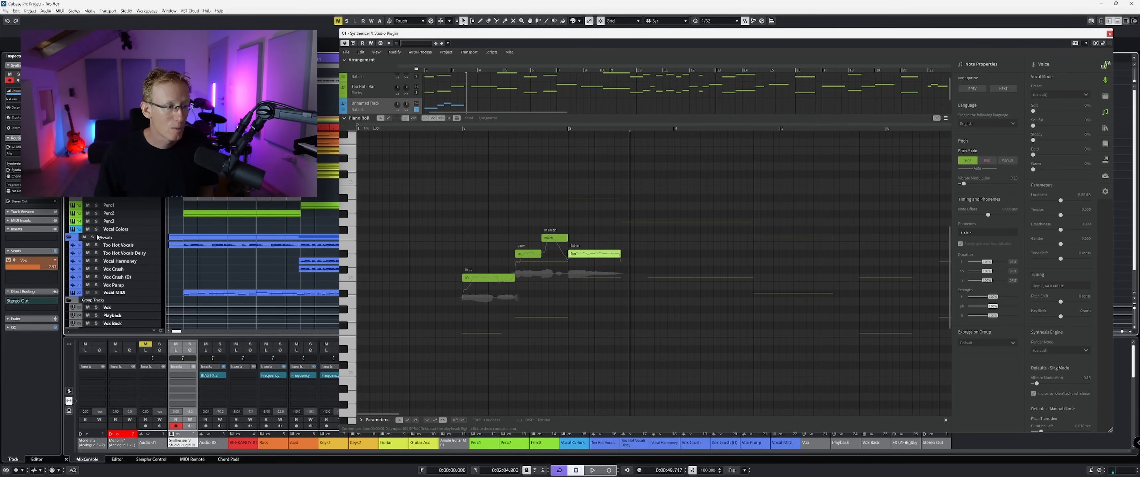
left_click(84, 237)
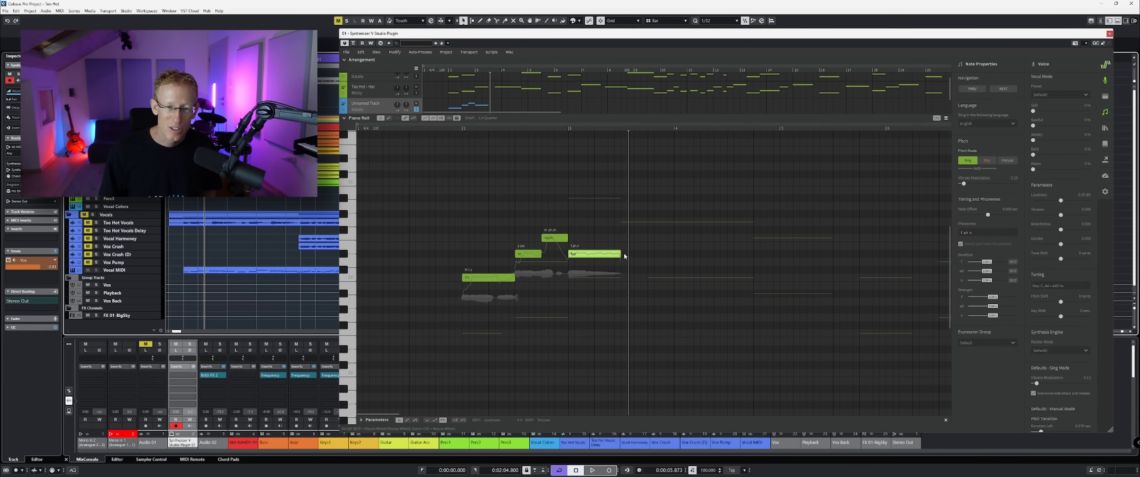
Add a quarter-bar note directly after "fun", level with "much", and give it the lyric "Baby".
left_click(624, 240)
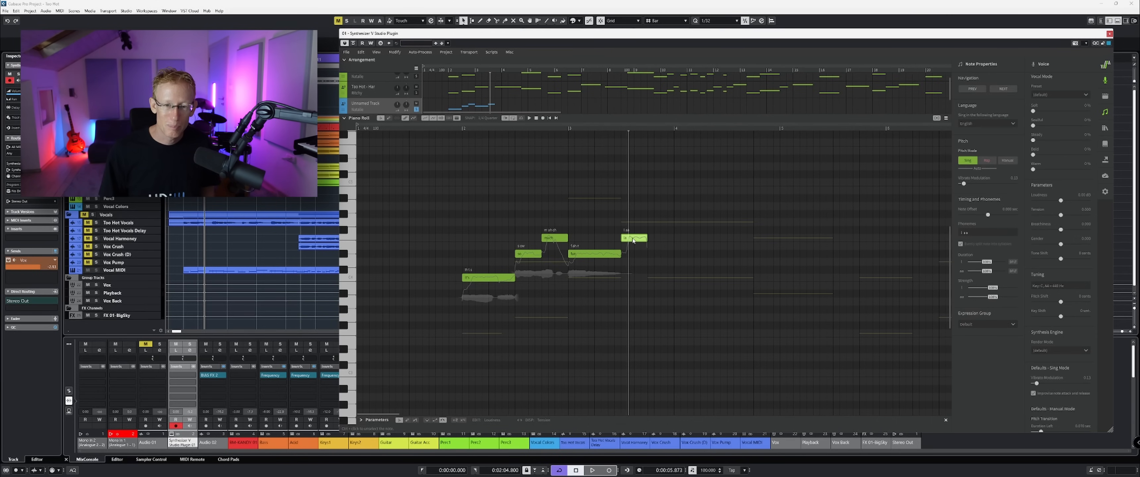
double_click(633, 239)
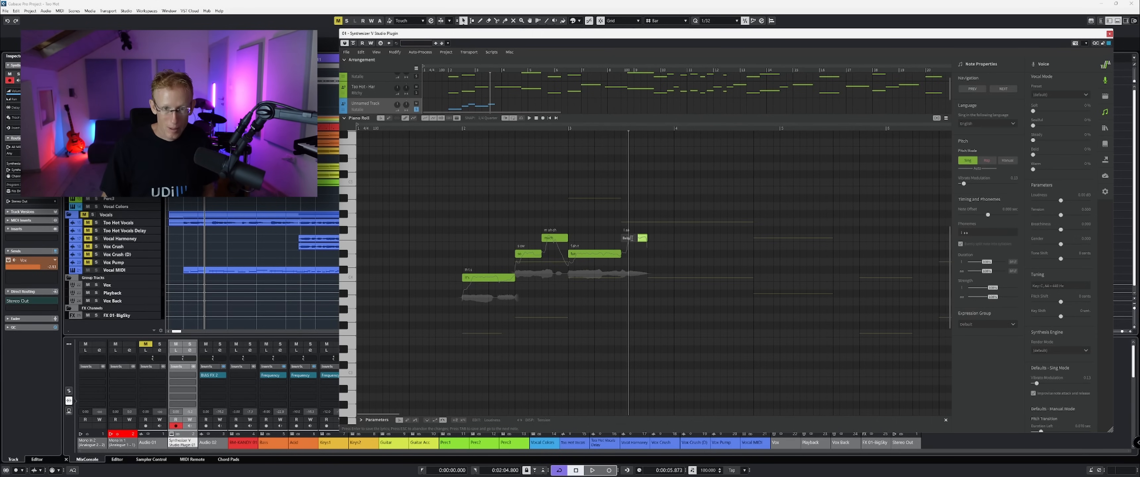
type("Baby")
key("Return")
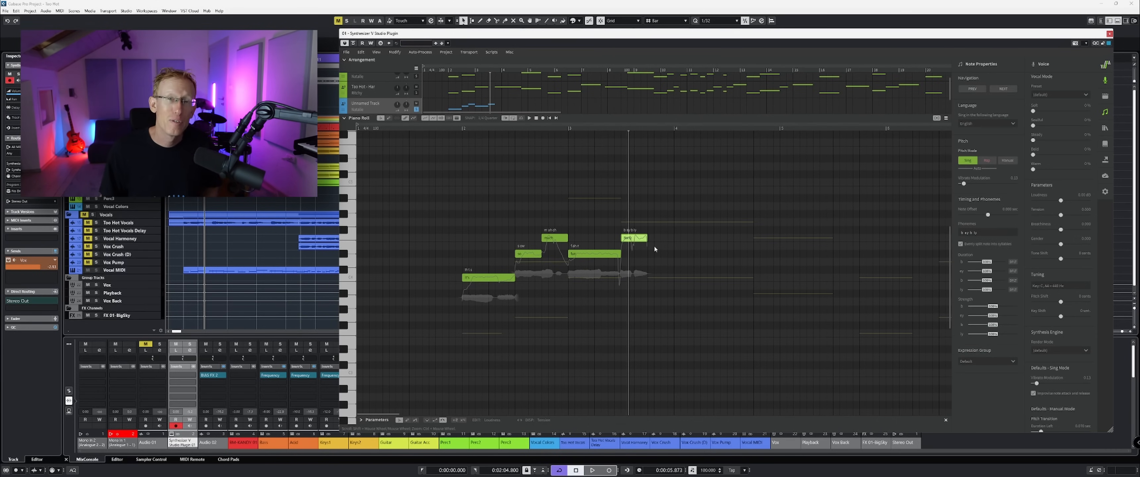
Add a quarter-bar note directly after "Baby", level with "fun", and give it the lyric "I".
double_click(651, 253)
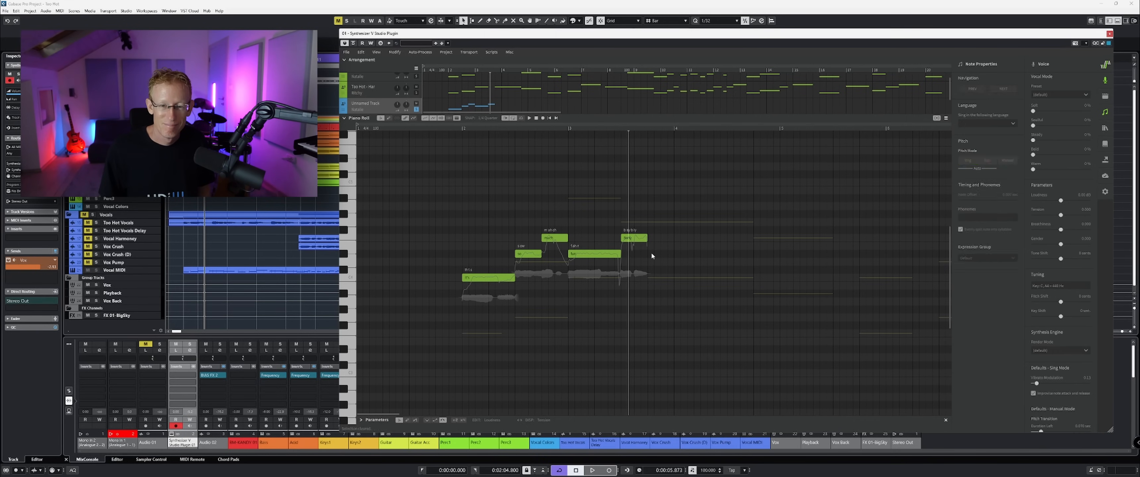
left_click_drag(664, 254, 658, 253)
double_click(657, 254)
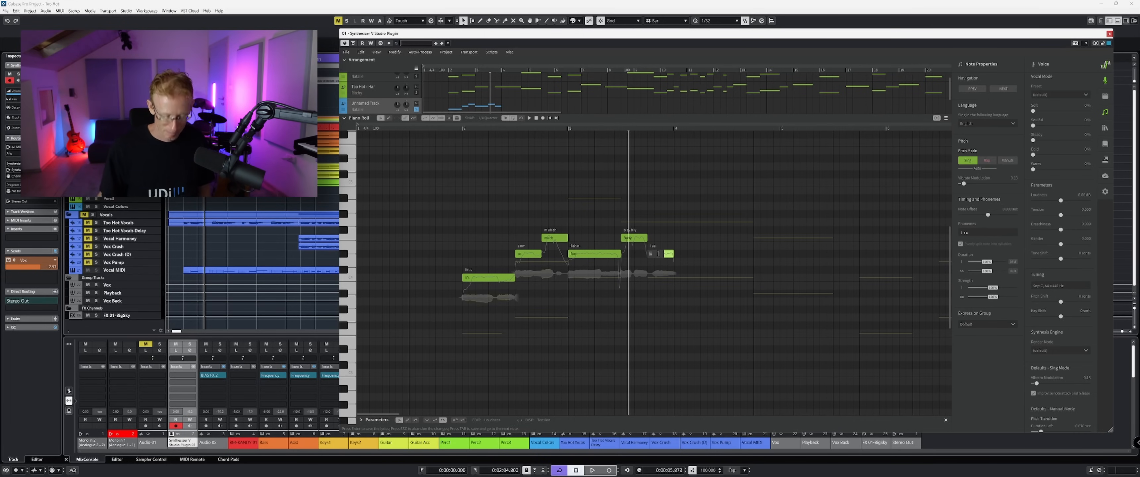
type("i")
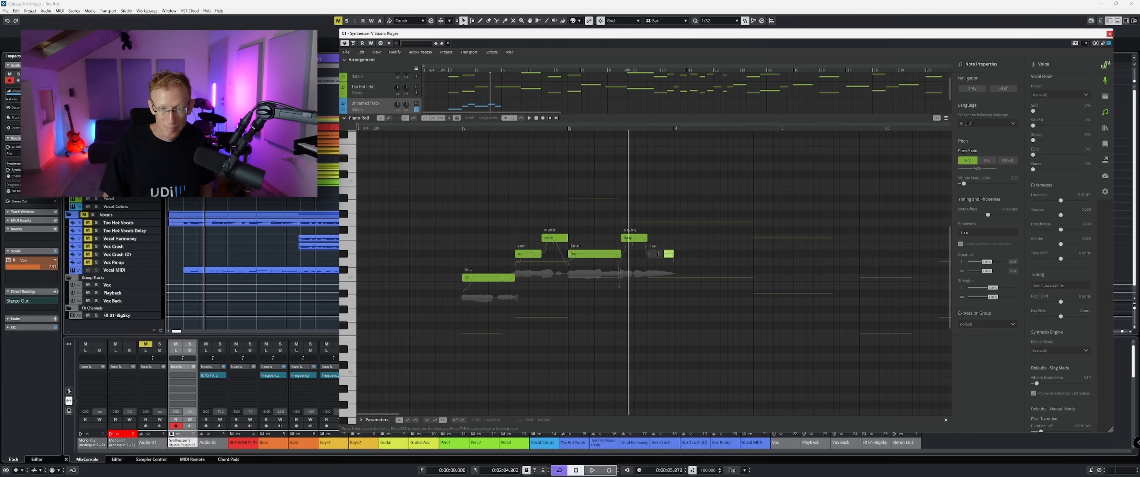
key("Return")
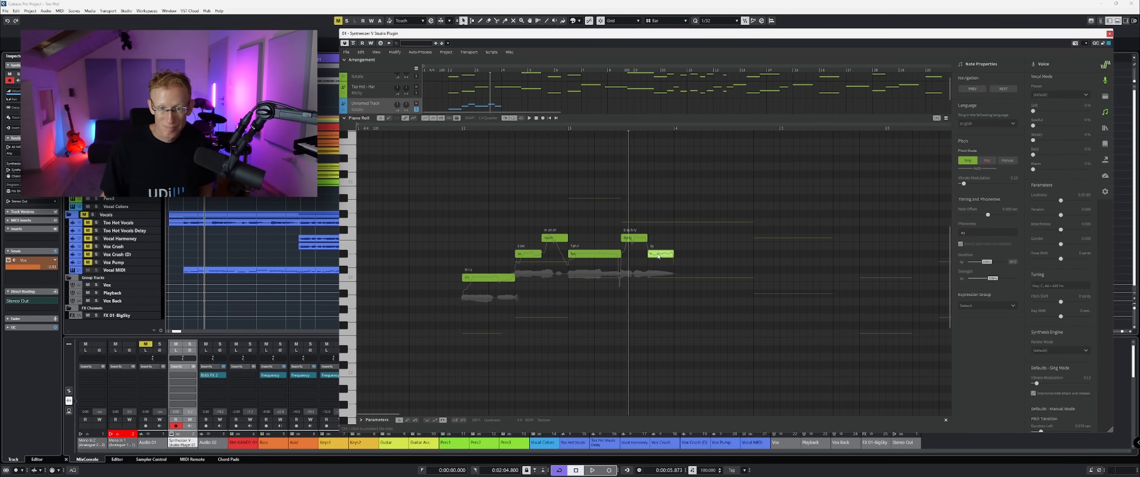
Add another quarter-bar note directly after "I" at the same pitch and enter its lyric.
double_click(684, 254)
double_click(685, 253)
type("v")
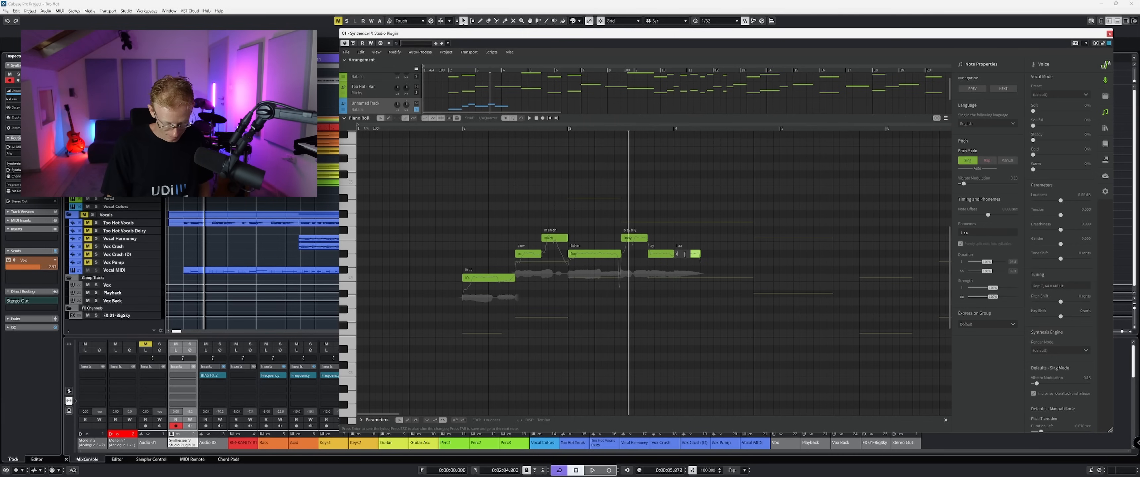
key("Return")
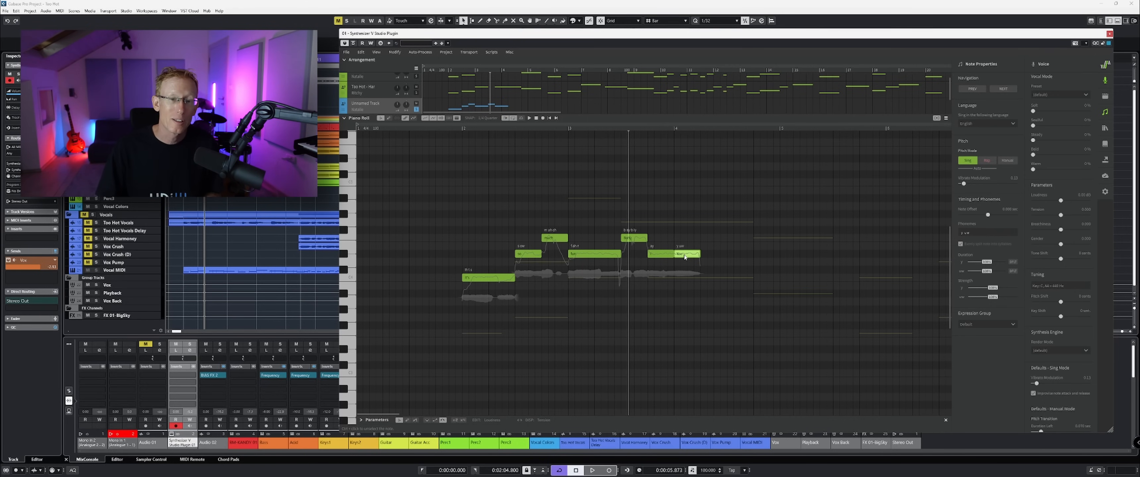
Play back the phrase from the start of bar 2 and correct the lyric of the note after "I".
left_click(463, 129)
key("space")
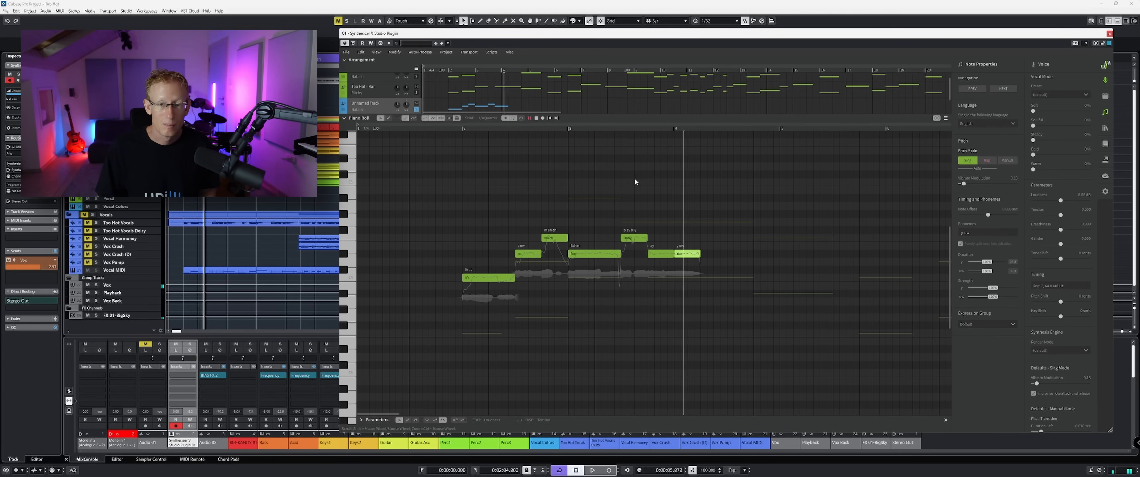
double_click(682, 255)
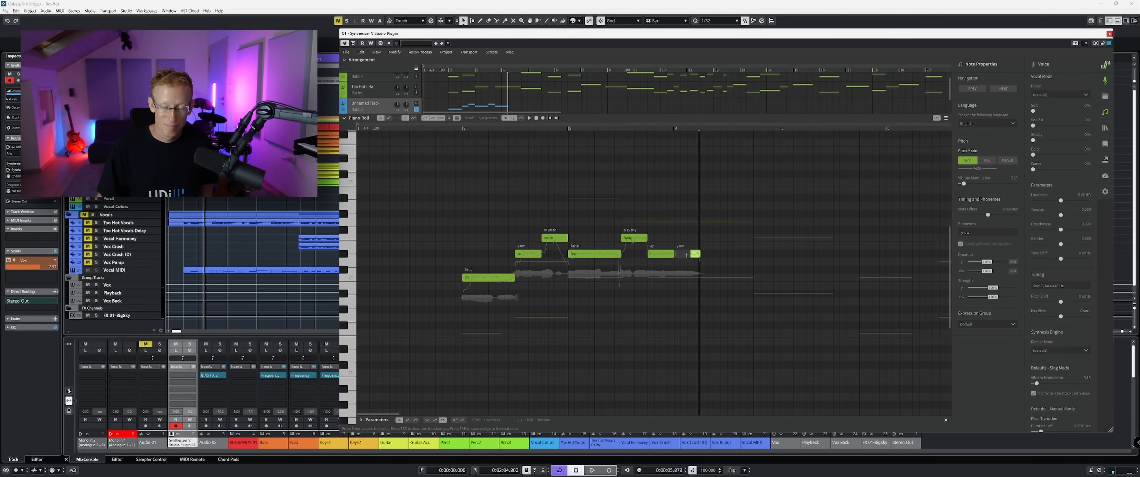
key("Return")
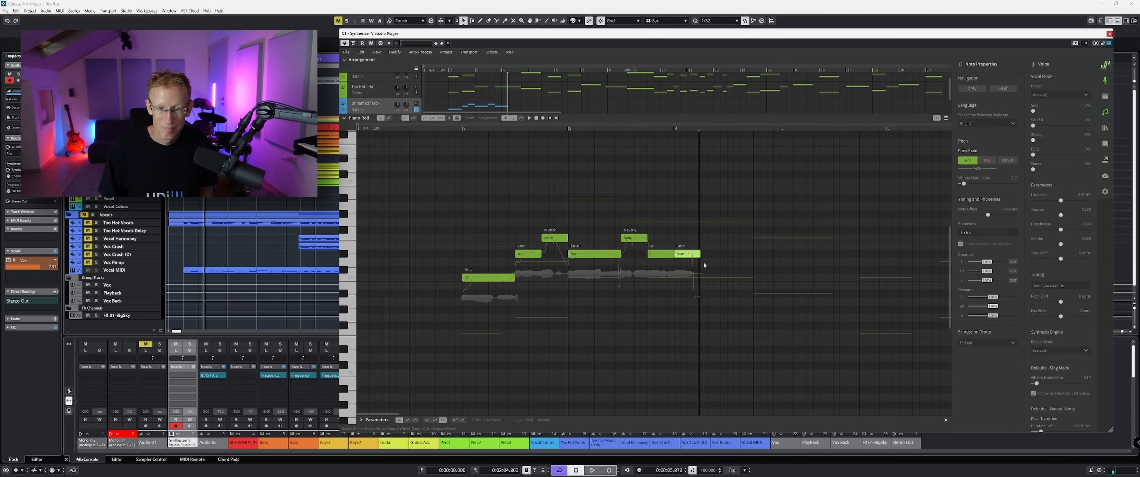
Add a lower quarter-bar note at the end of the phrase, enter its lyric, and return the playhead to bar 2.
double_click(707, 271)
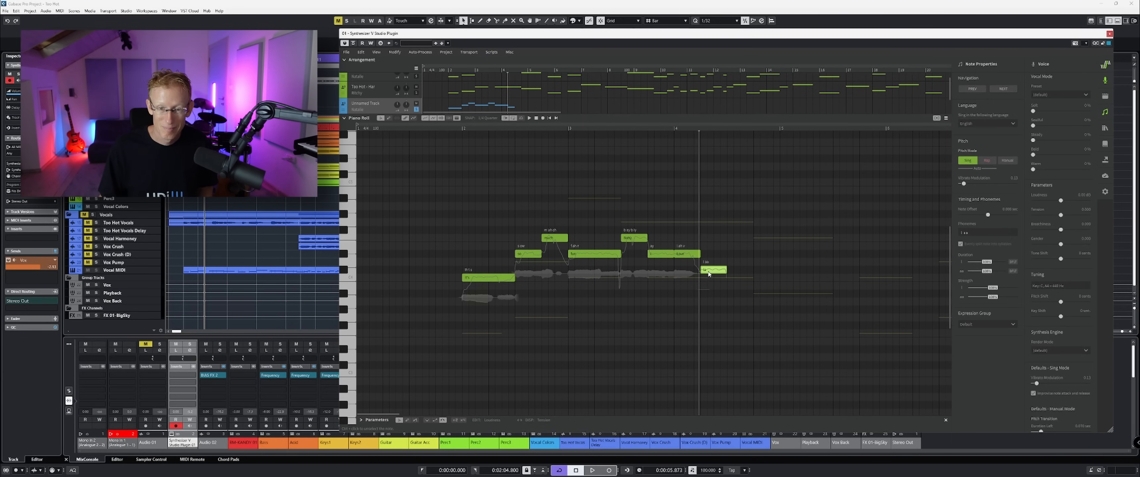
double_click(708, 270)
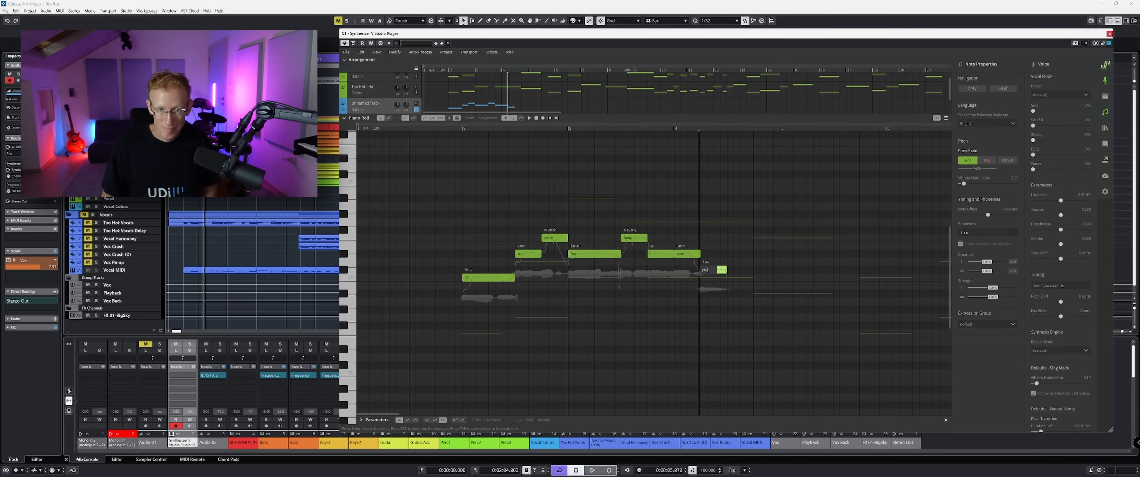
key("Return")
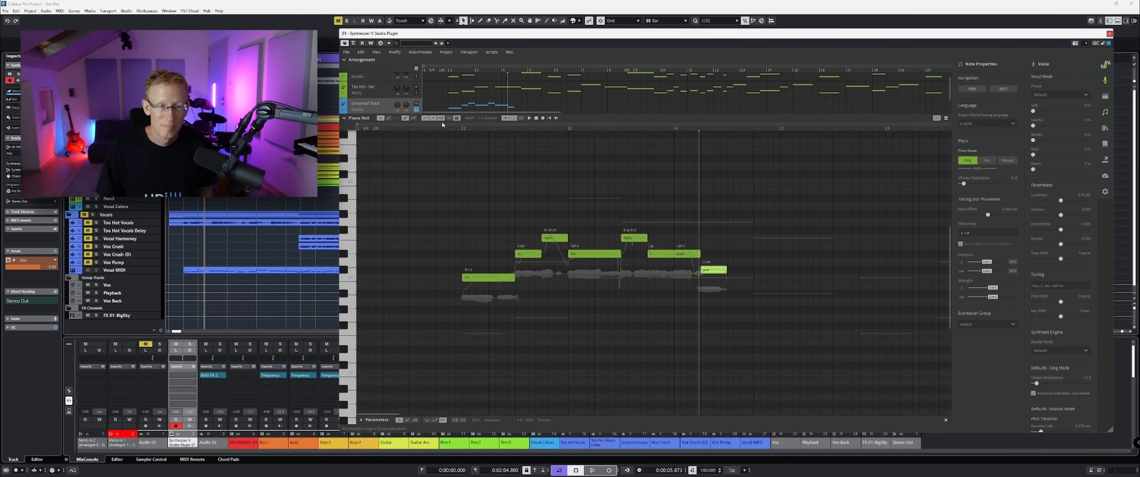
left_click(459, 130)
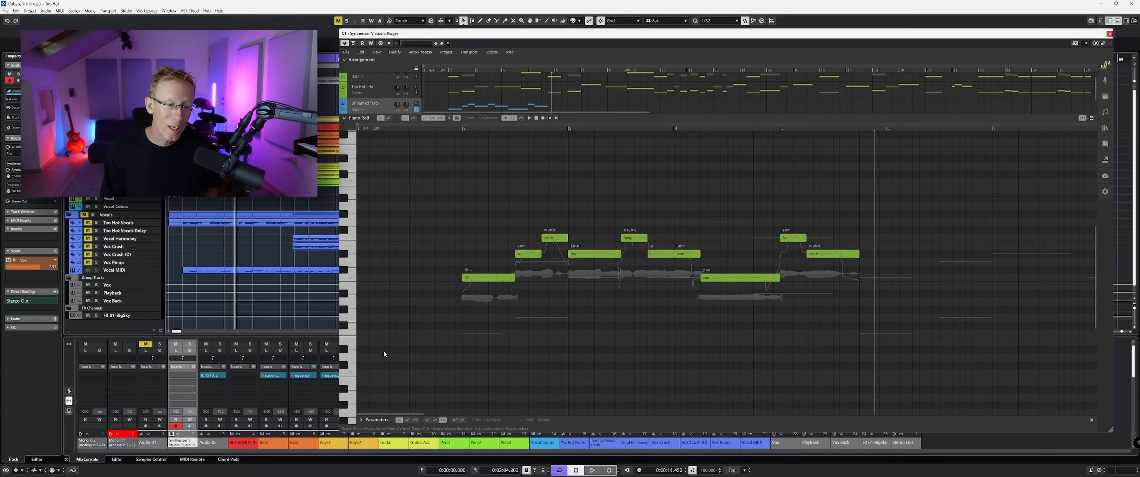
Show the Loudness parameter curve and draw points that swell it upward over the phrase's last two notes.
left_click(361, 420)
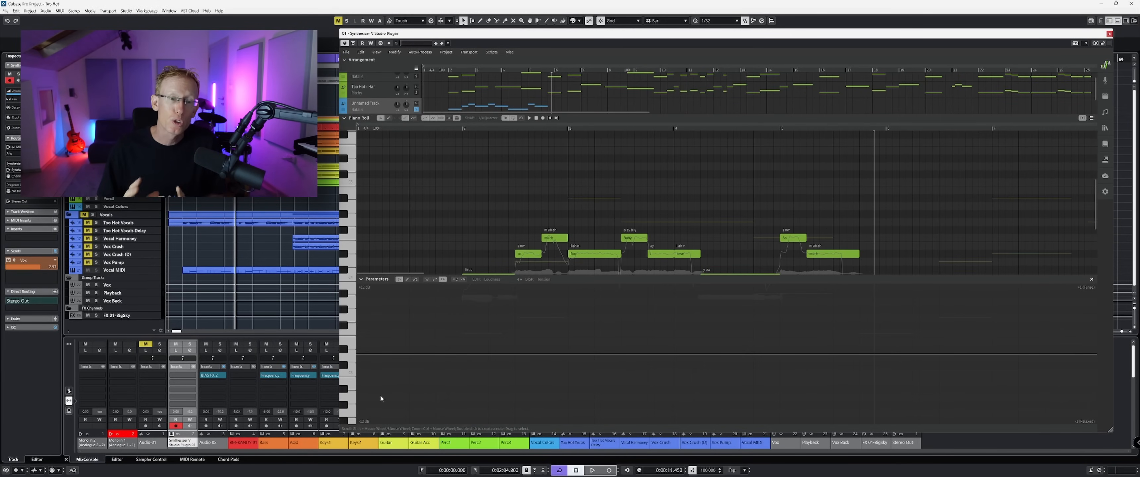
left_click(492, 280)
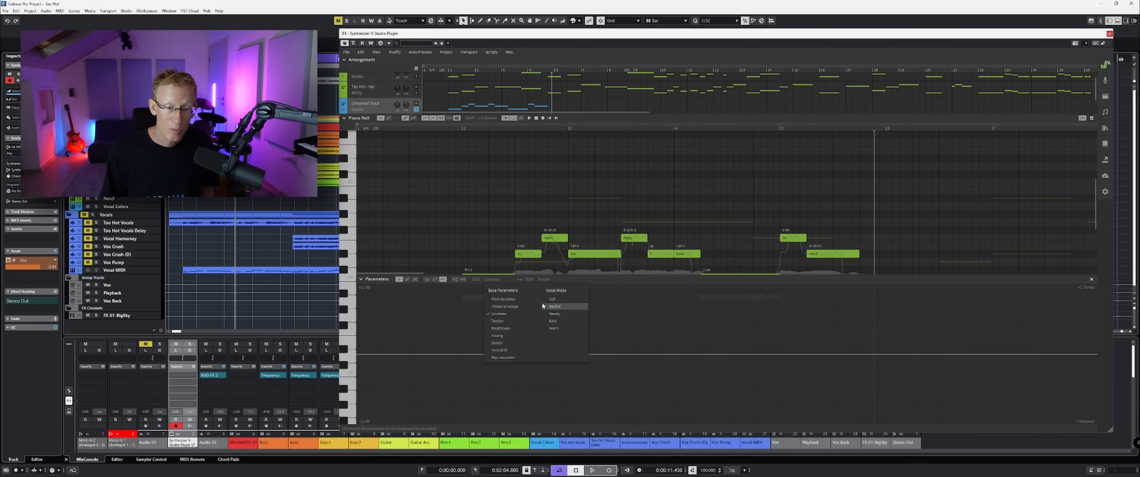
left_click(511, 314)
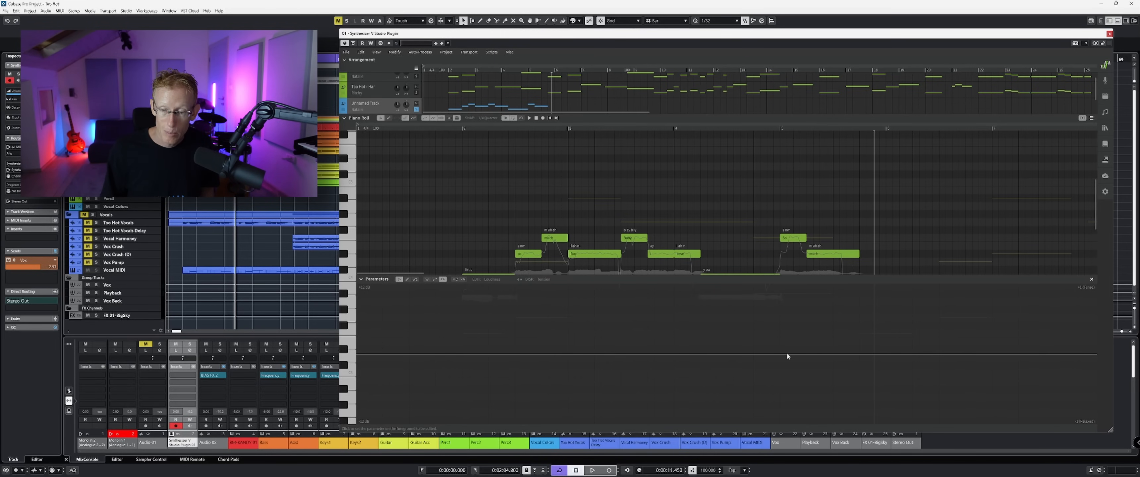
mouse_move(788, 353)
left_mouse_down()
mouse_move(830, 333)
mouse_move(782, 353)
left_mouse_up()
left_click(802, 332)
left_click_drag(830, 331, 845, 338)
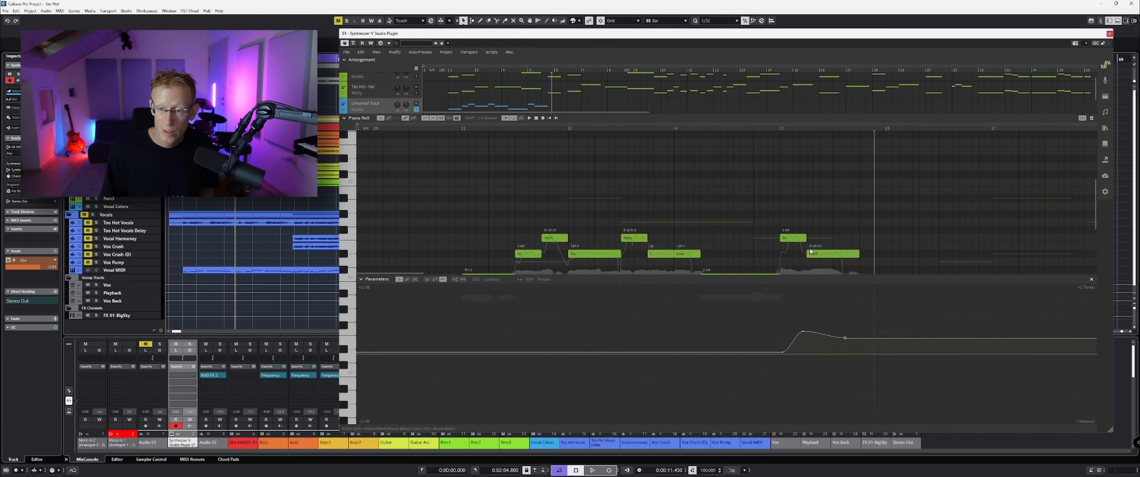
Raise the final Loudness point above the previous one over the last note and play back the phrase's end.
scroll(810, 250, "down", 2)
scroll(810, 248, "down", 2)
left_click(846, 338)
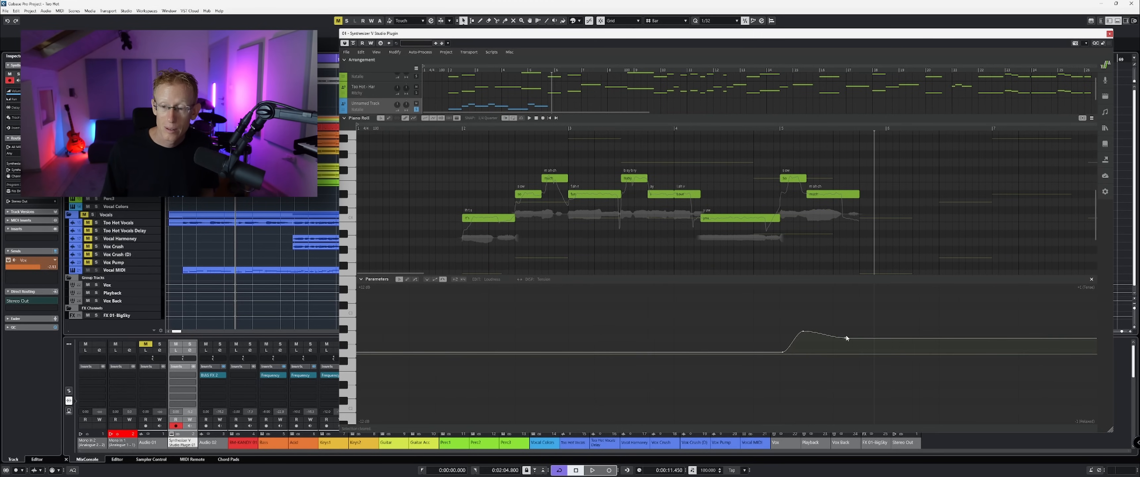
left_click_drag(843, 337, 842, 319)
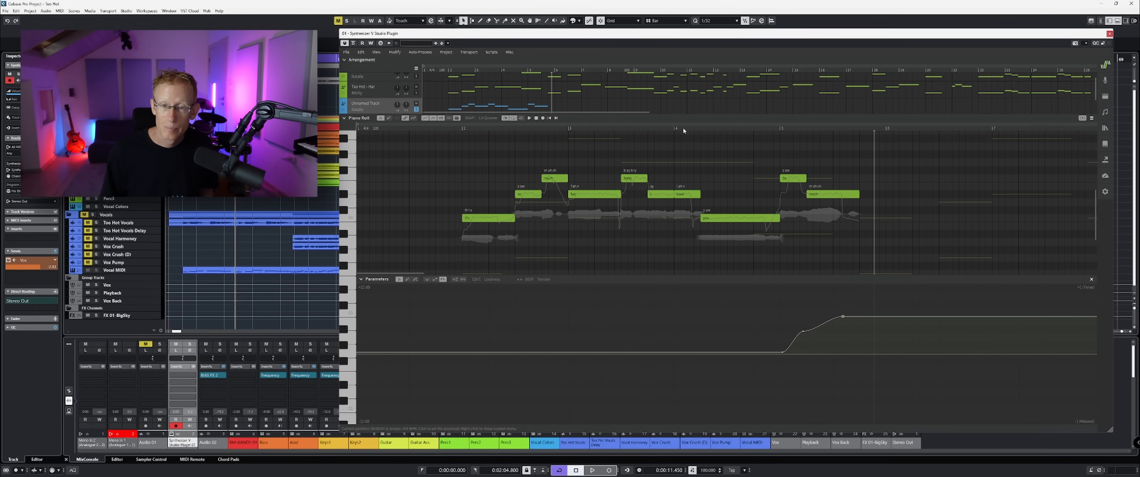
left_click(664, 128)
key("space")
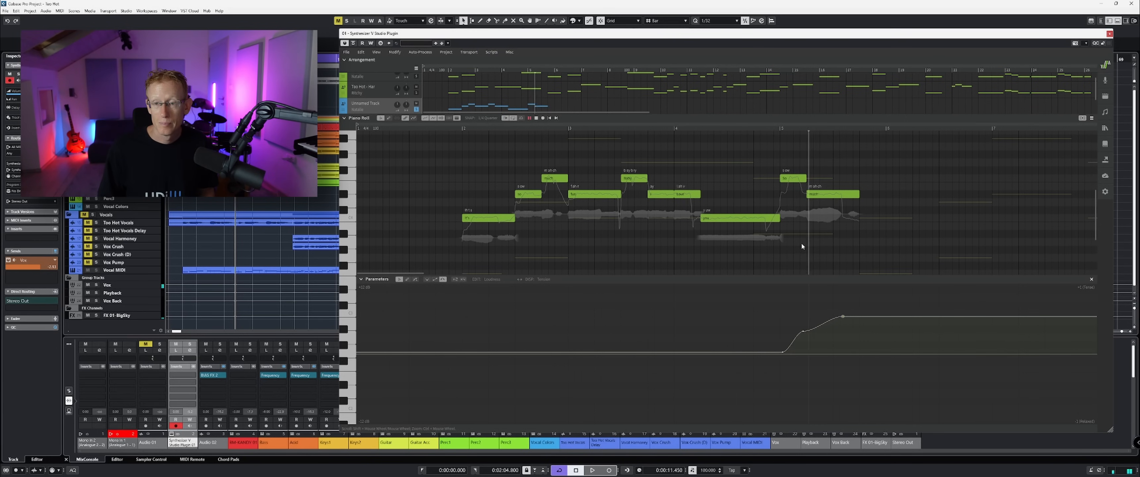
key("space")
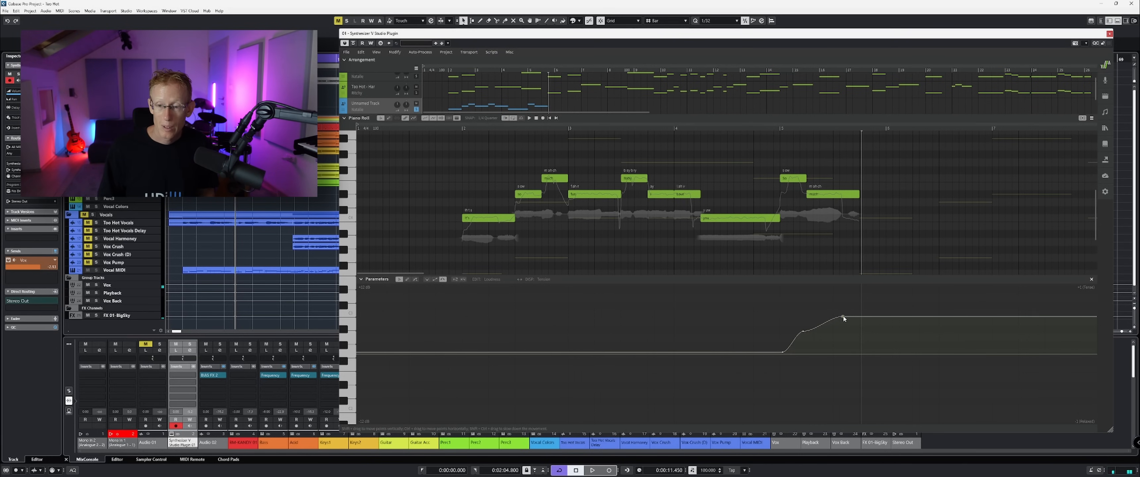
Pull the final Loudness point below the baseline at the end of the last note and play back the phrase's end.
left_click_drag(844, 316, 864, 380)
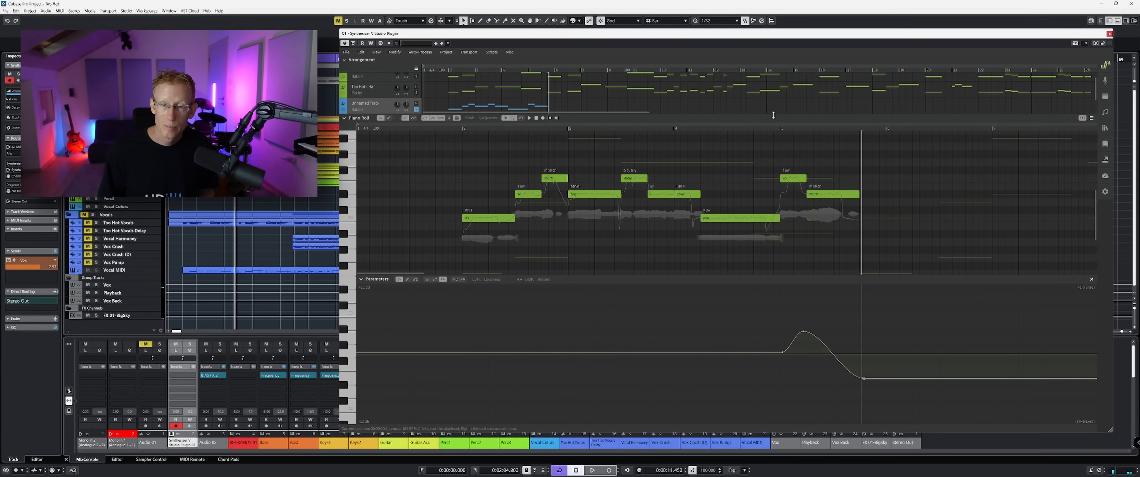
left_click(707, 128)
key("space")
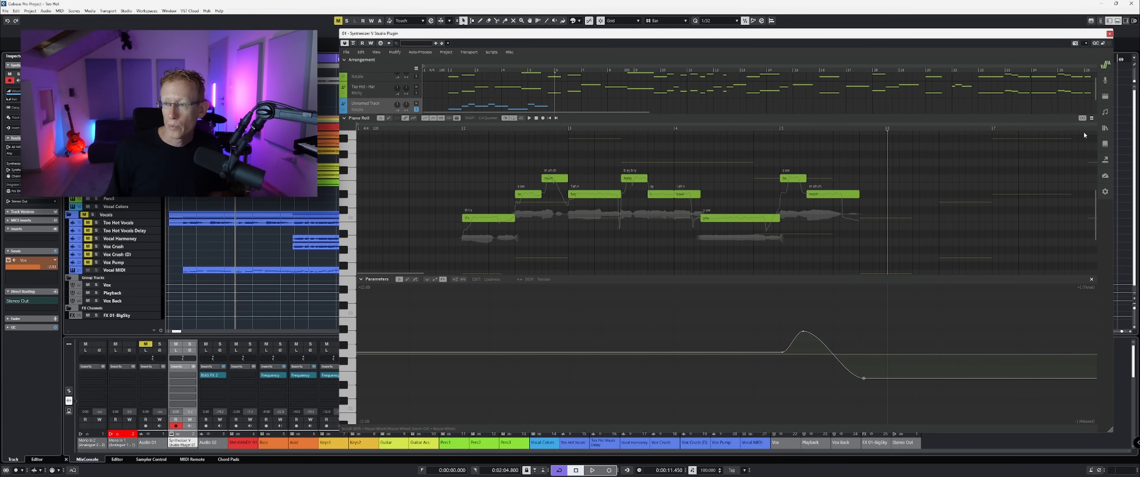
Open the render settings, choose only the unnamed track for rendering, and rename that track UDI AUDIO.
left_click(1105, 159)
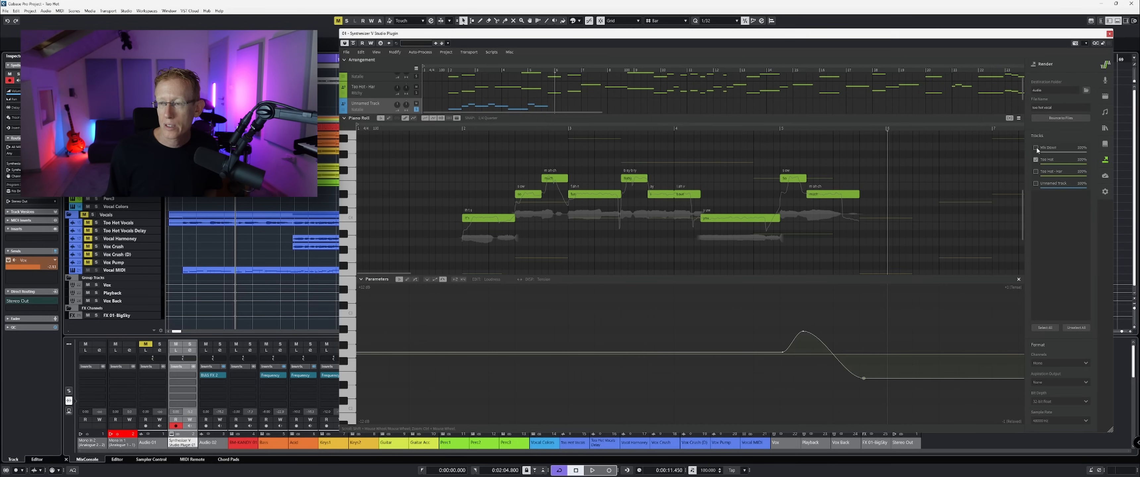
left_click(1036, 160)
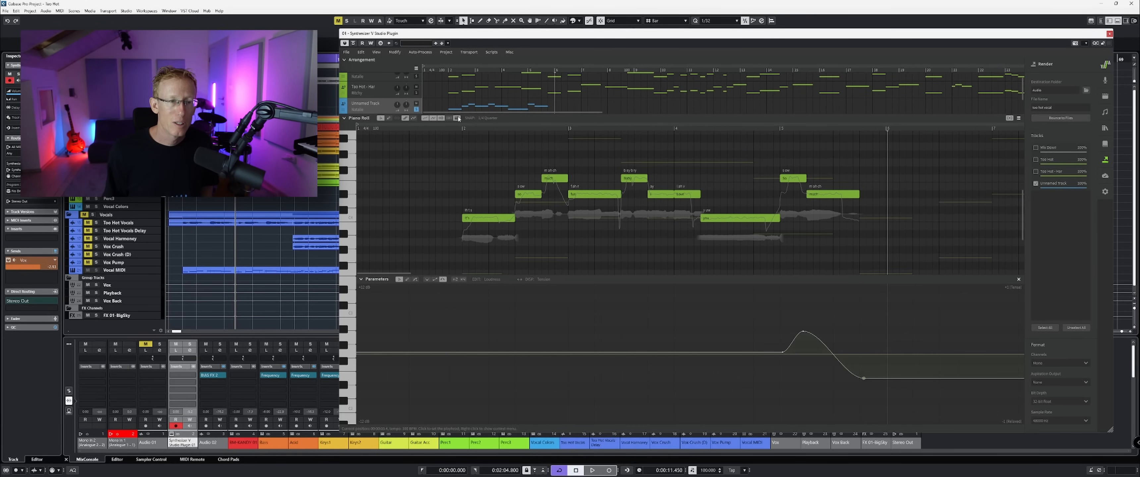
double_click(379, 102)
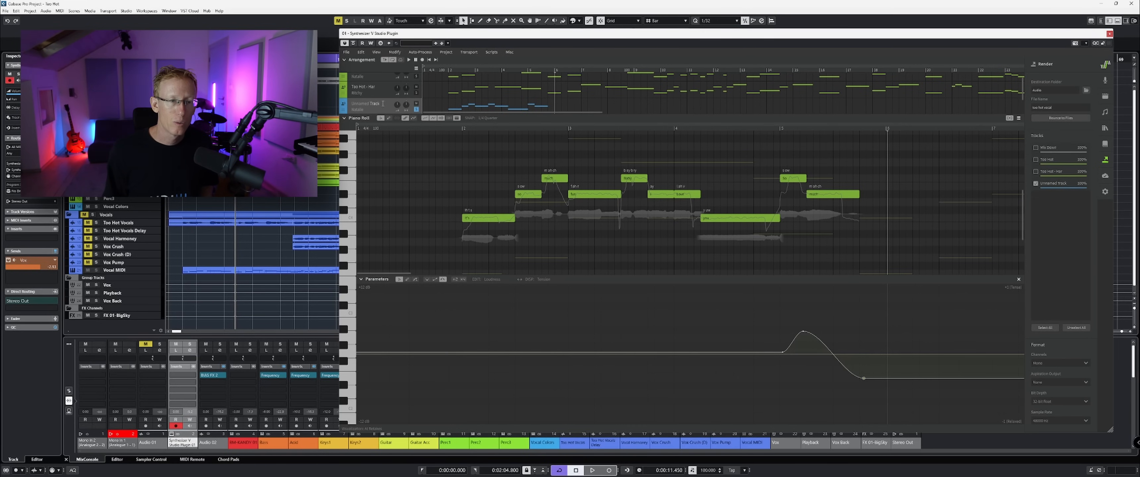
left_click_drag(383, 104, 351, 106)
type("UDI")
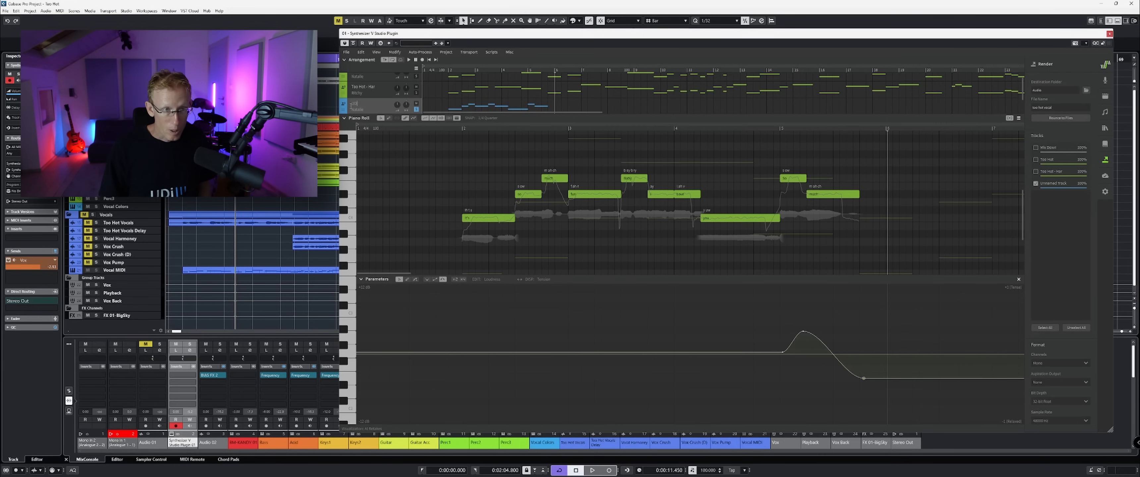
type(" AUDIO")
key("Return")
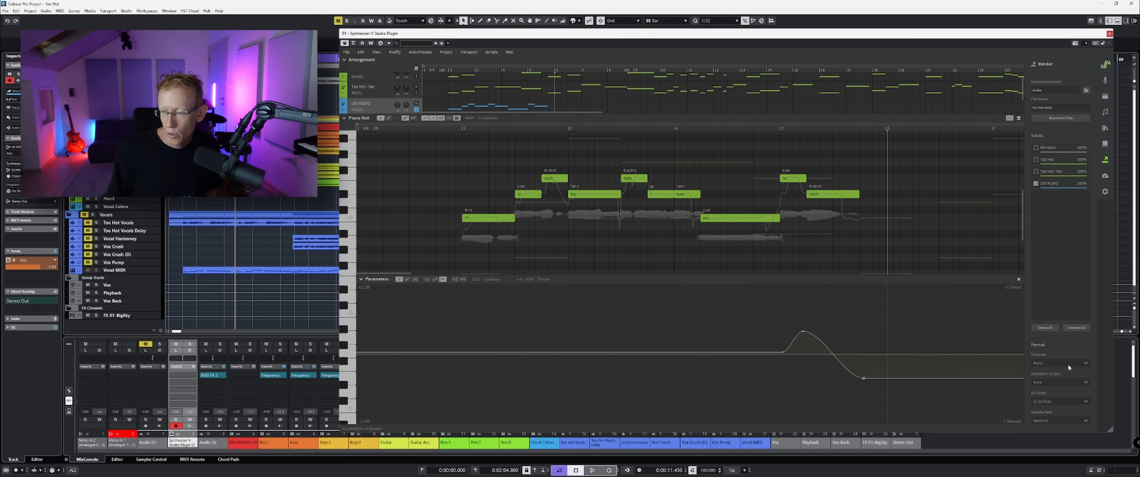
Check the aspiration output options, keep None, and bounce the chosen track to an audio file.
left_click(1061, 382)
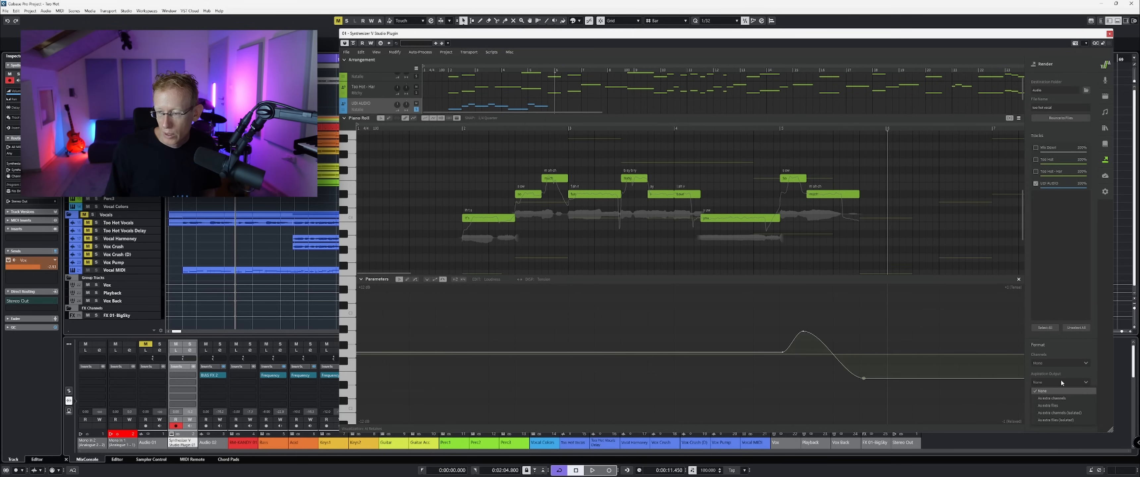
left_click(1061, 380)
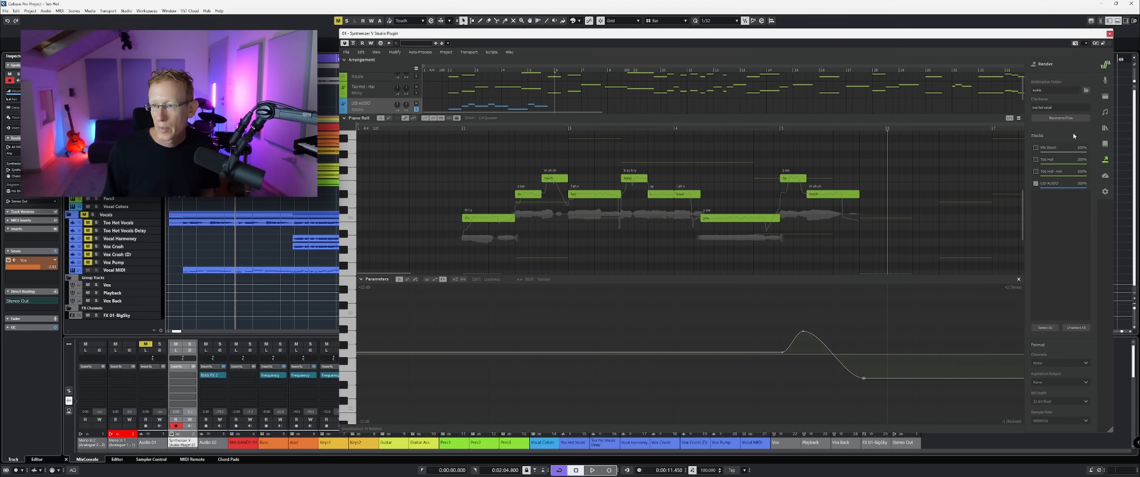
left_click(1061, 118)
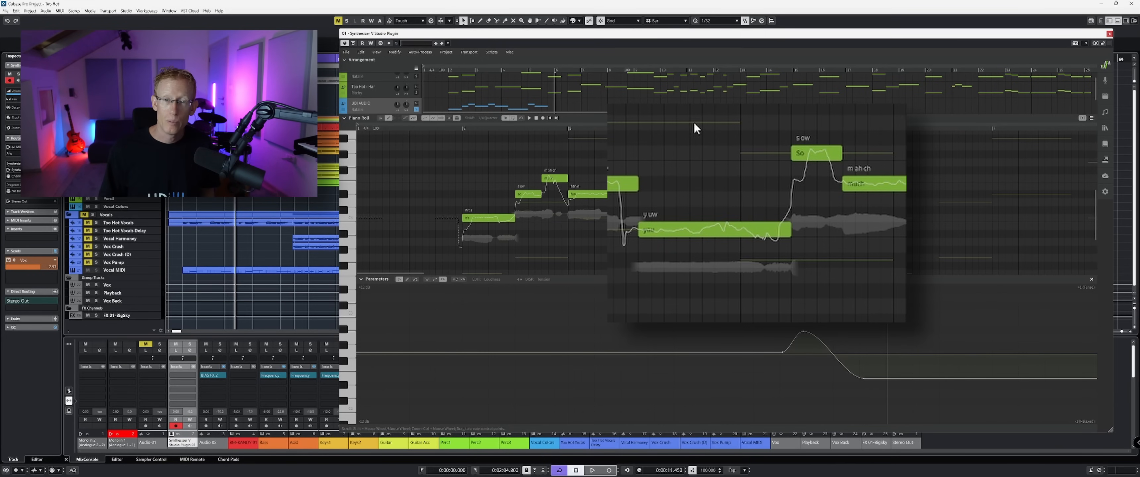
Redraw the pitch curve as a smooth rise from the long "y uw" note into the "So" note, playing the passage before and after.
left_click(667, 129)
key("space")
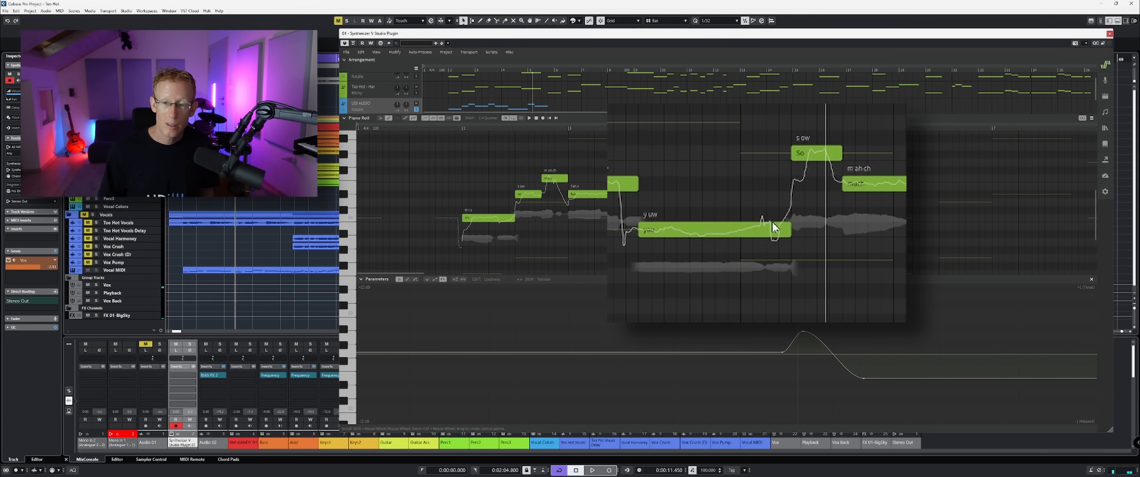
mouse_move(772, 221)
left_mouse_down()
mouse_move(690, 239)
mouse_move(800, 204)
left_mouse_up()
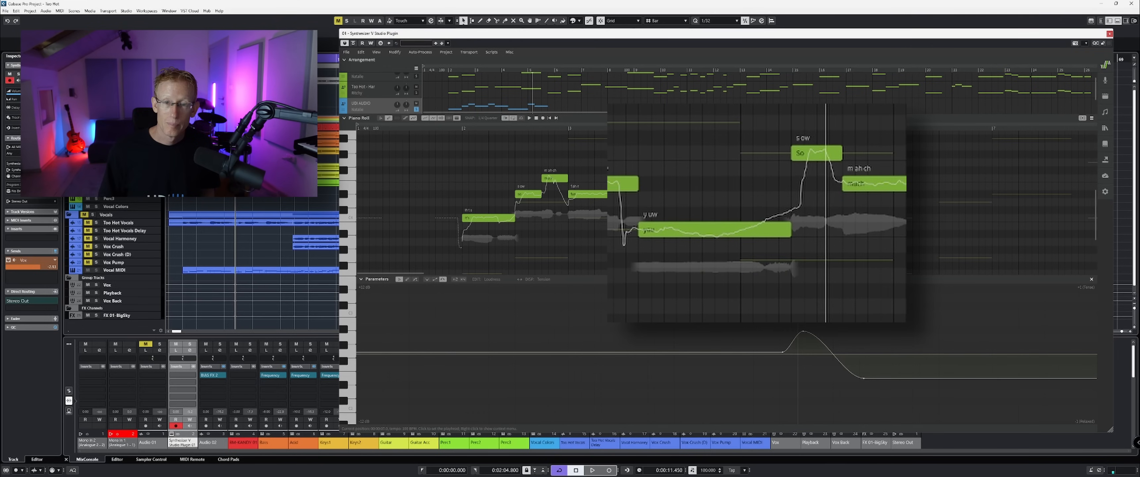
key("space")
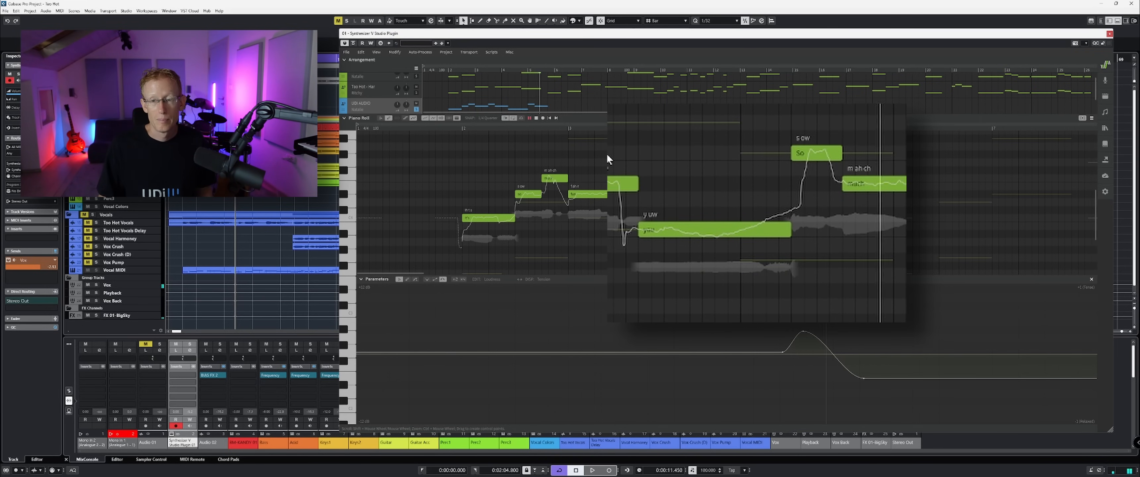
key("space")
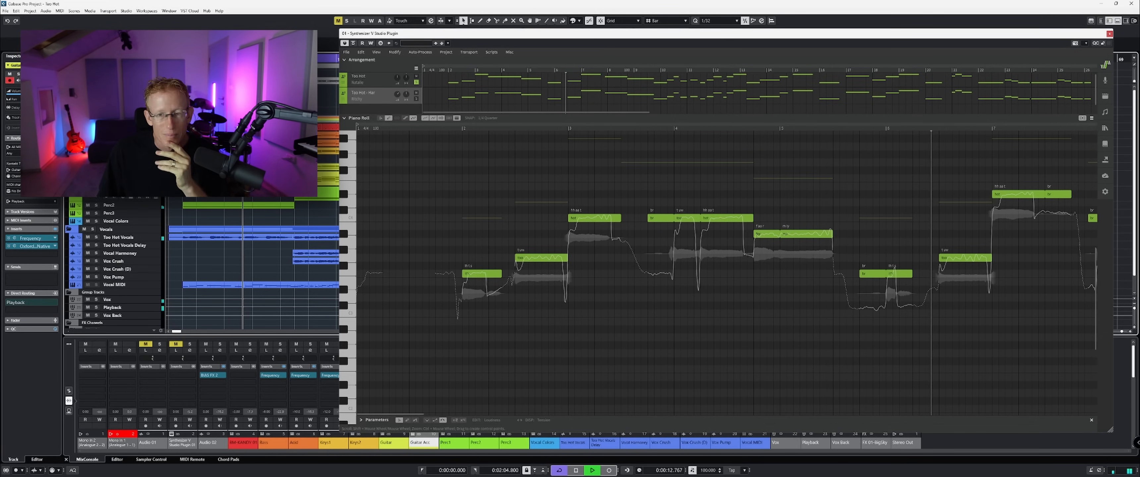
Show the Kontakt instruments on the guitar, percussion and Vocal Colors tracks while the song plays.
left_click(131, 184)
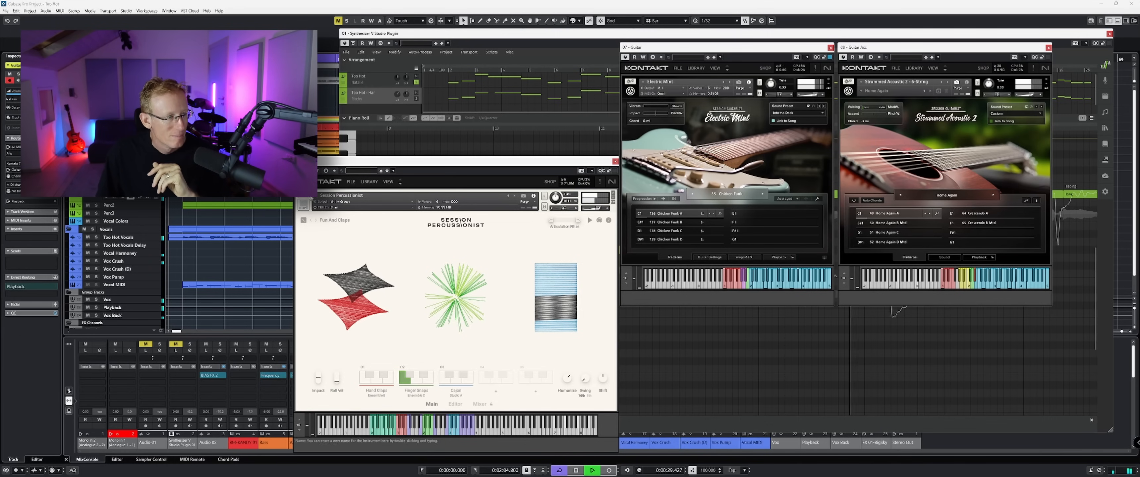
left_click(132, 221)
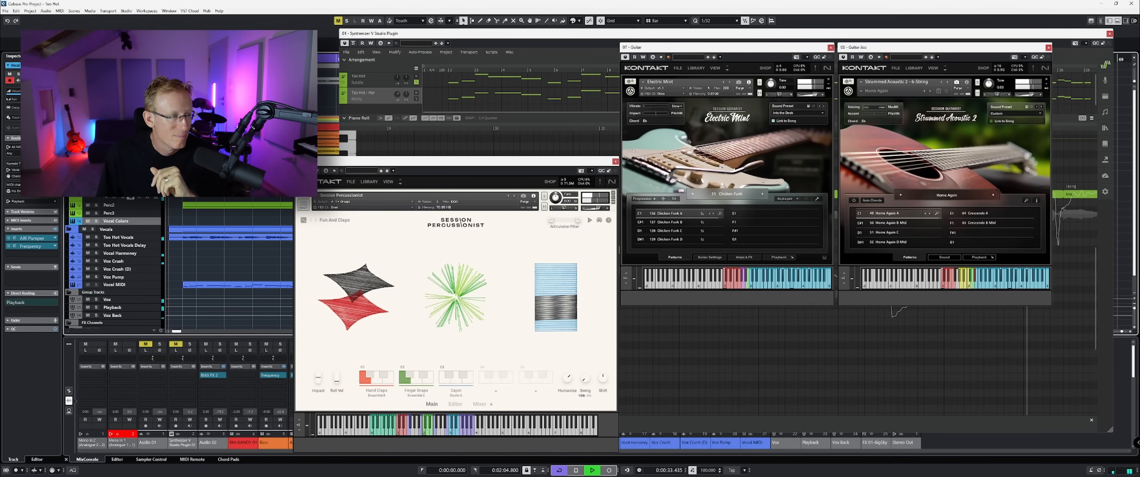
left_click_drag(126, 224, 127, 229)
left_click(131, 228)
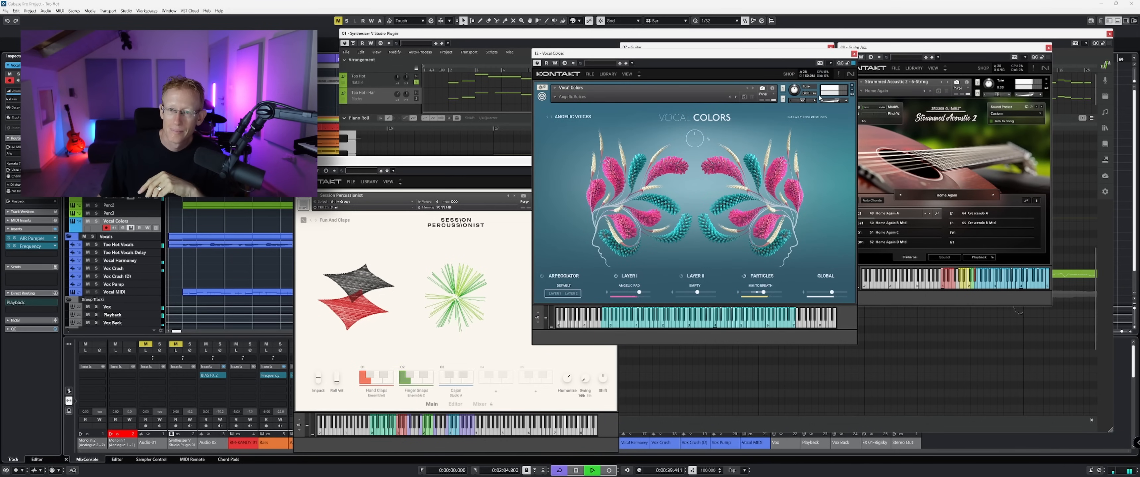
Move the Vocal Colors window aside, then close it along with the acoustic guitar, electric guitar and percussion instrument windows.
left_click_drag(782, 56, 1000, 128)
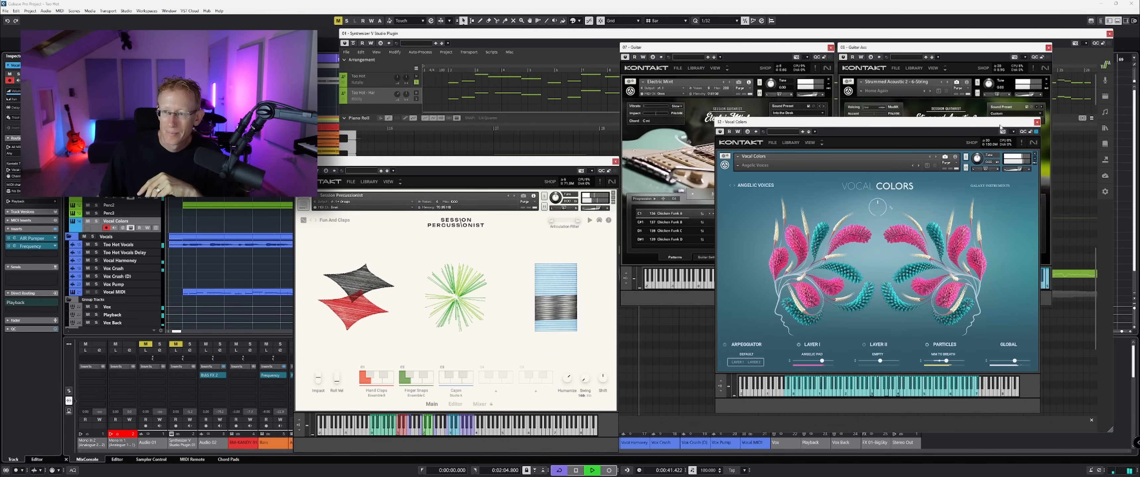
left_click(1037, 122)
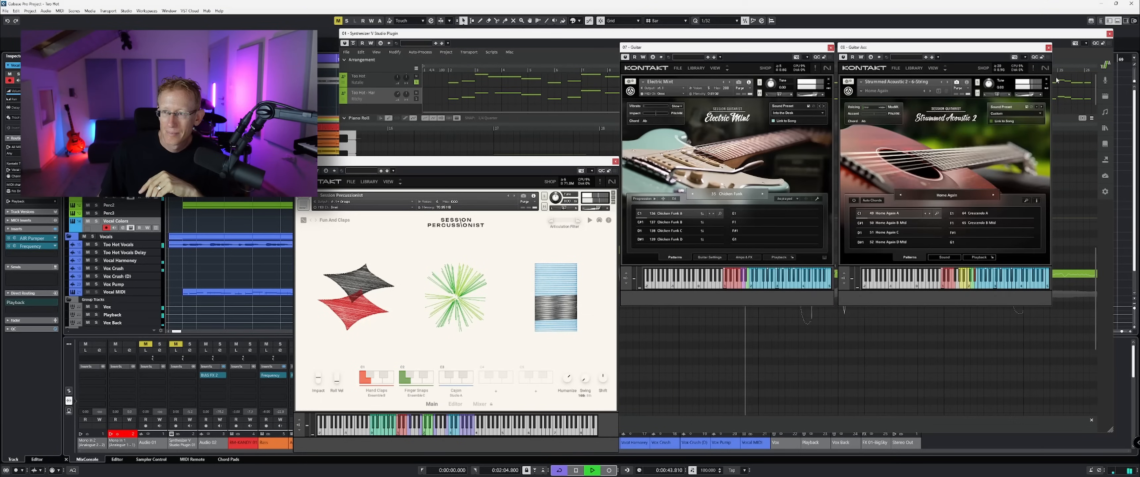
left_click(1049, 48)
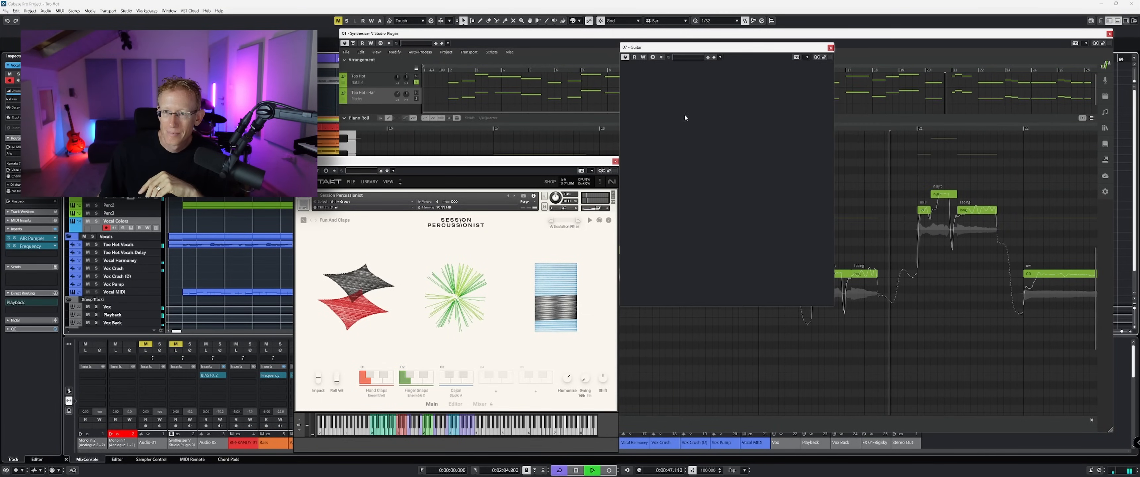
left_click(830, 48)
left_click(614, 161)
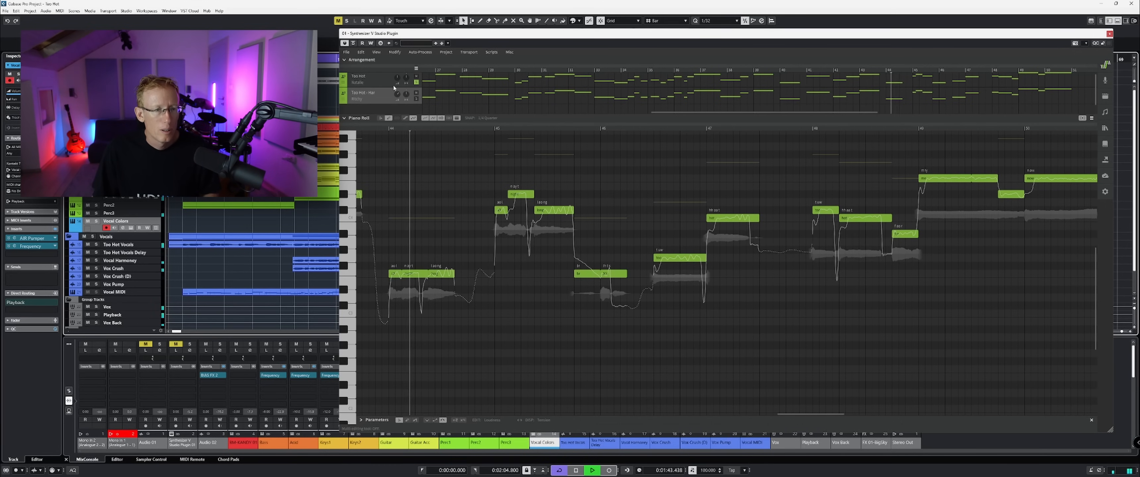
scroll(620, 198, "up", 2)
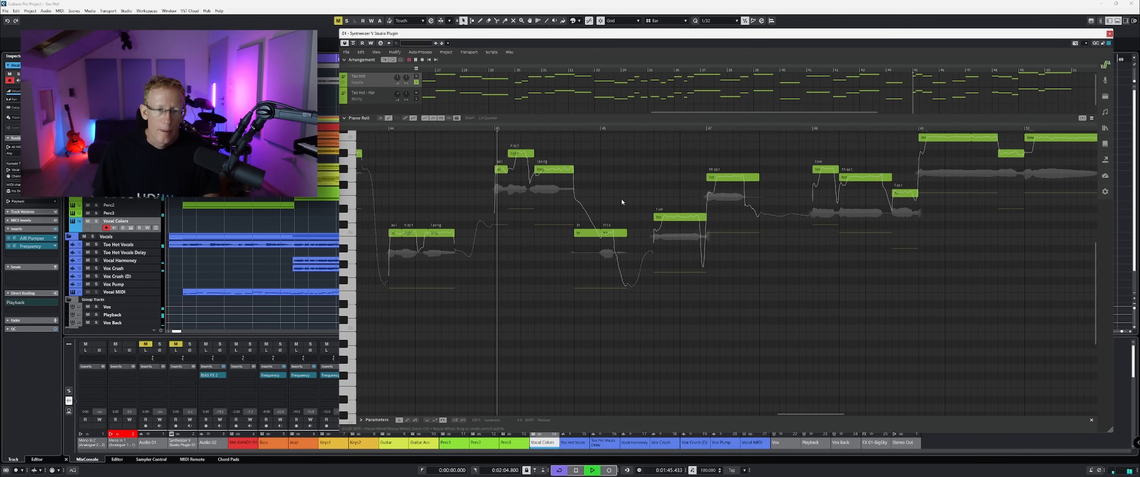
scroll(621, 198, "up", 2)
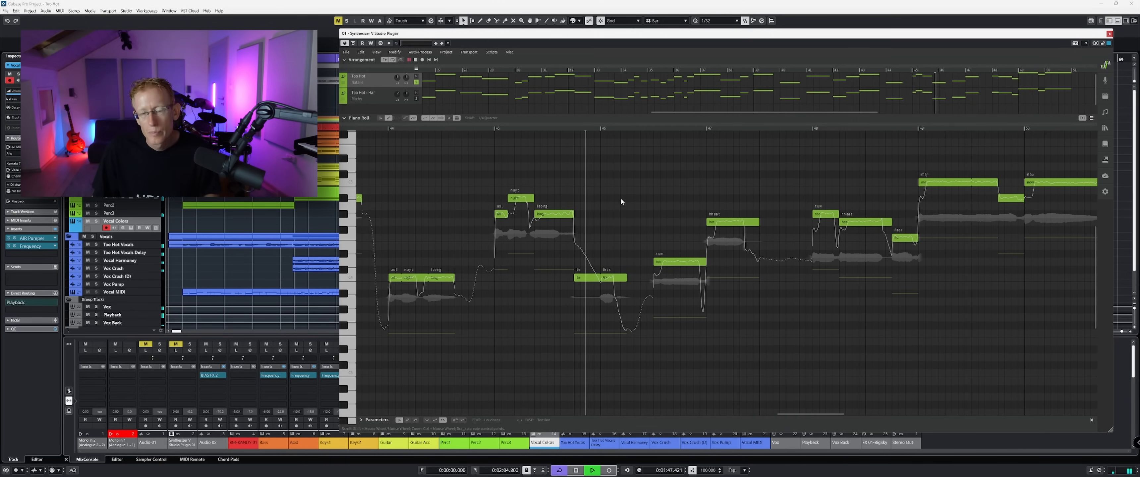